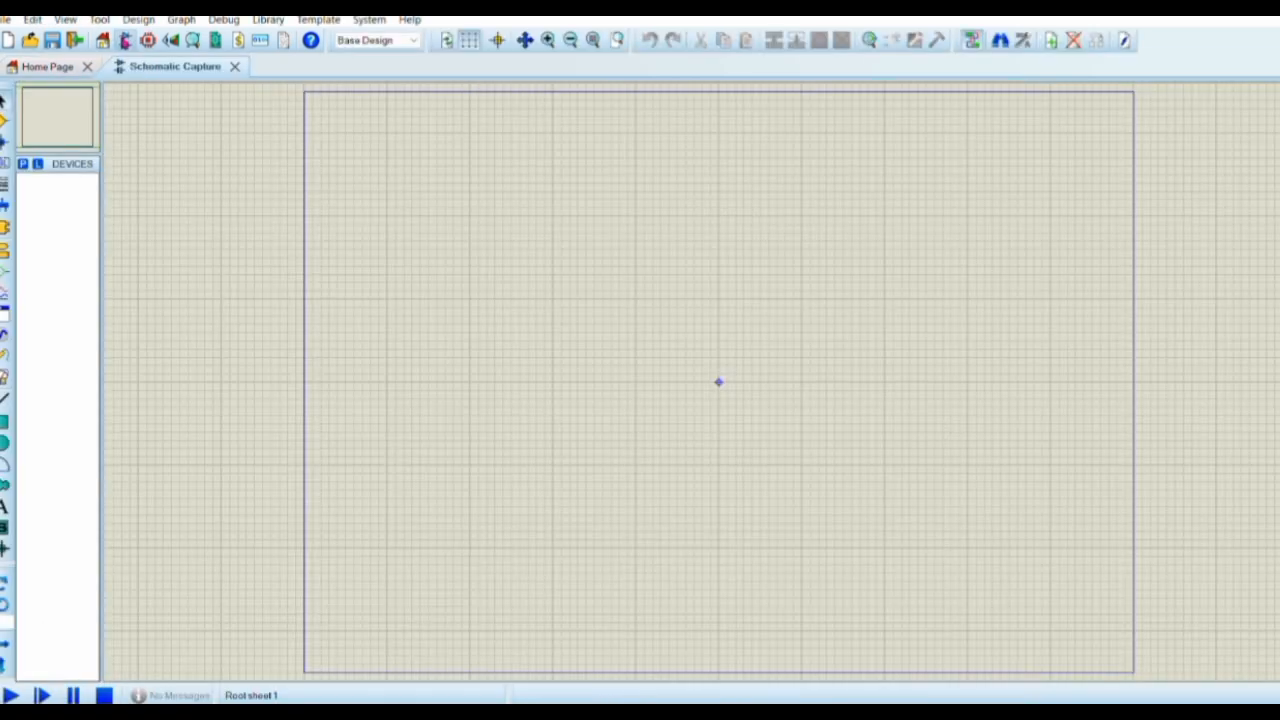
Add the two-input AND gate and the CLOCK squarewave source from the ACTIVE library to the device list
click(24, 165)
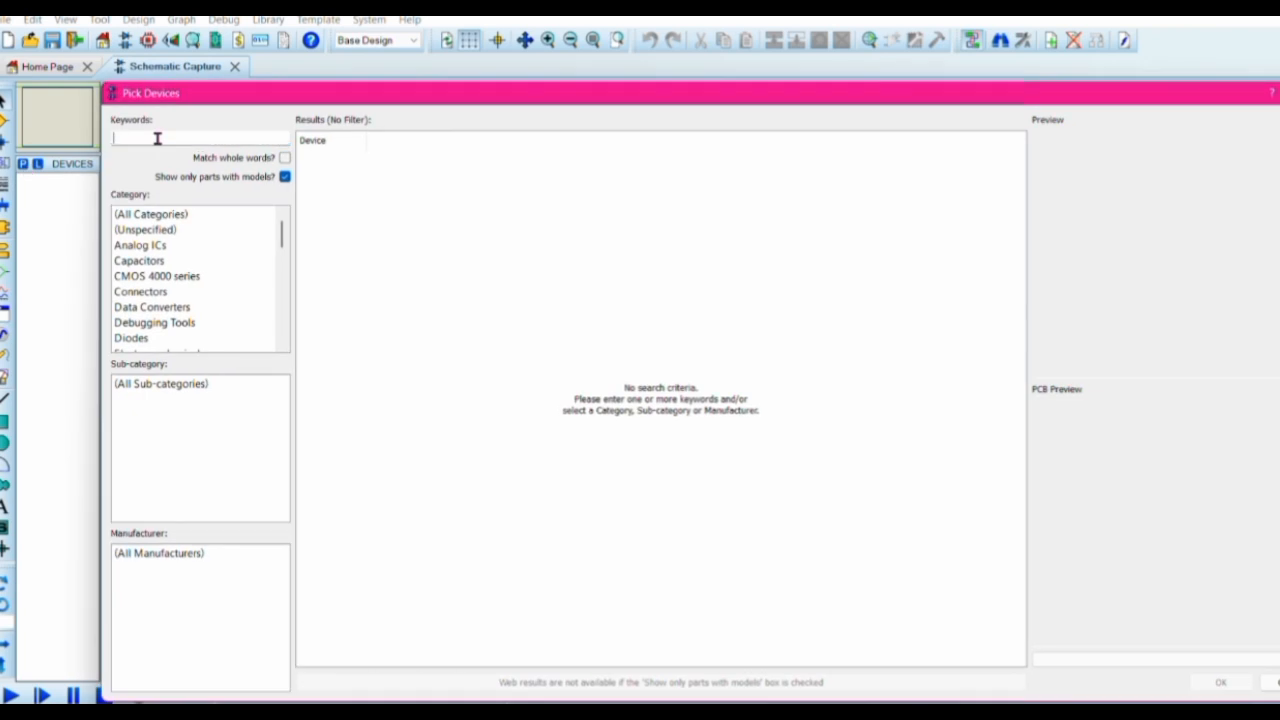
text(and)
scroll(371, 250, down, 6)
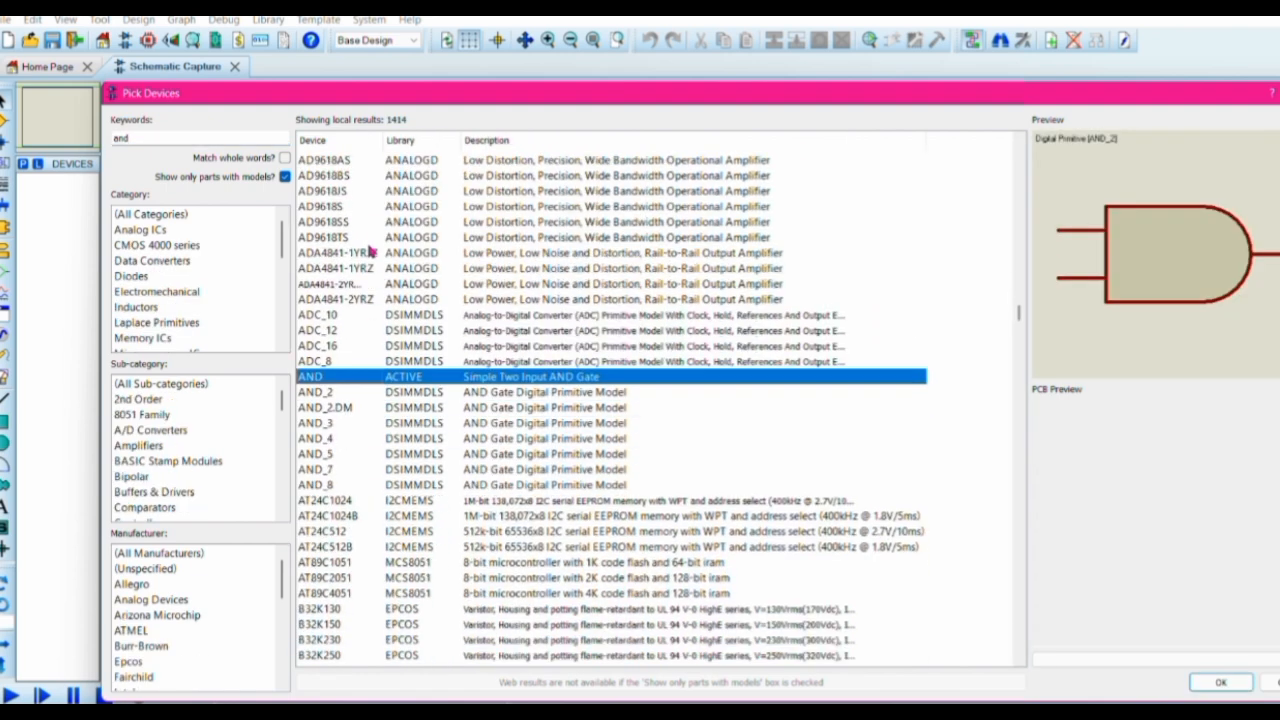
double_click(364, 375)
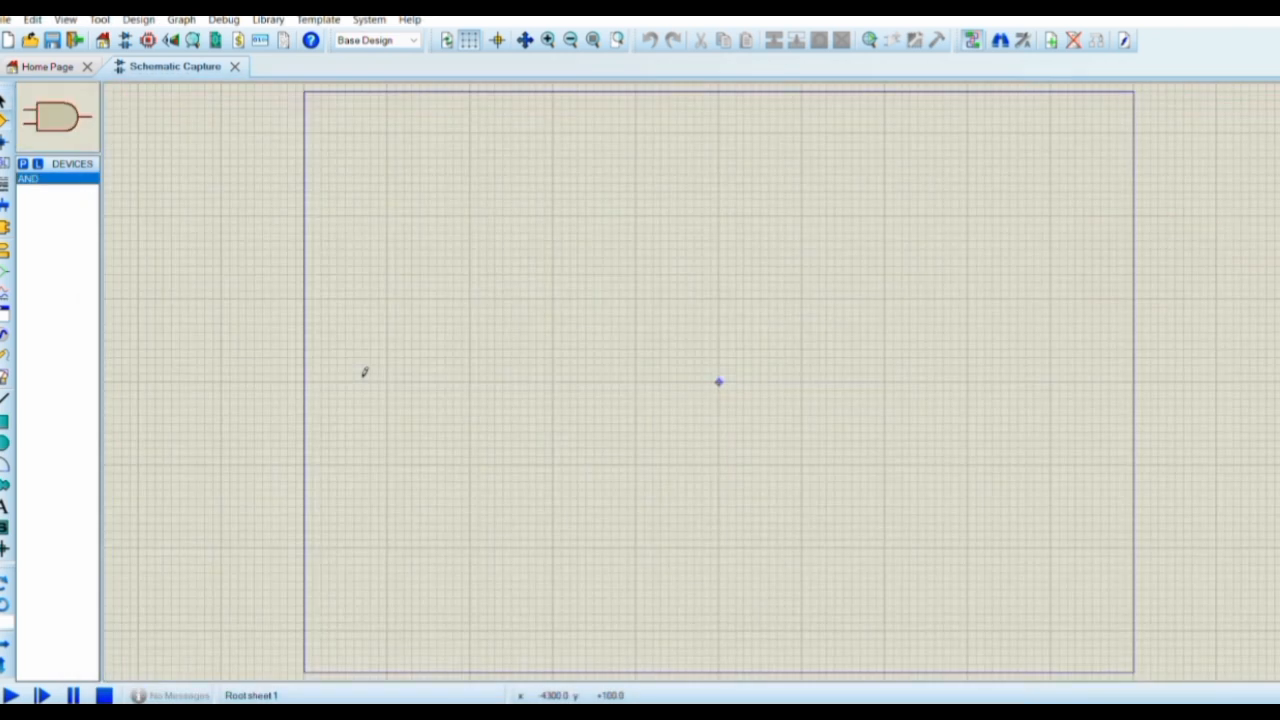
click(22, 163)
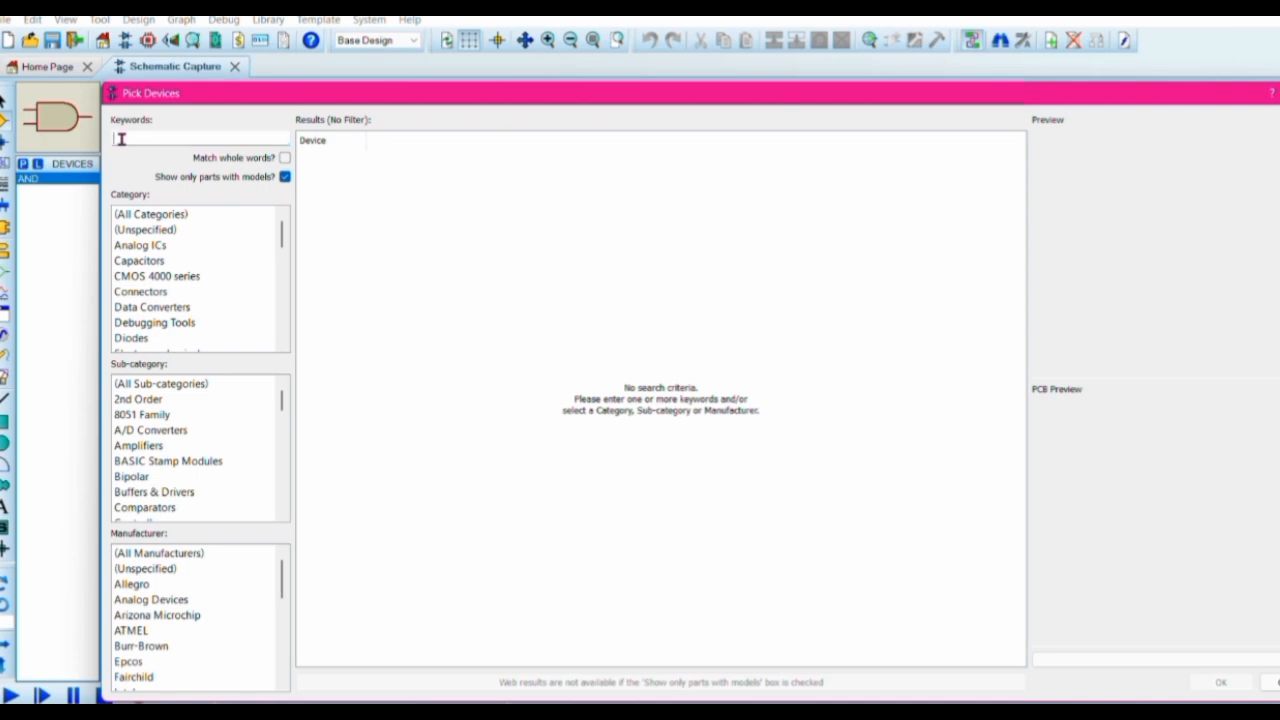
text(clock)
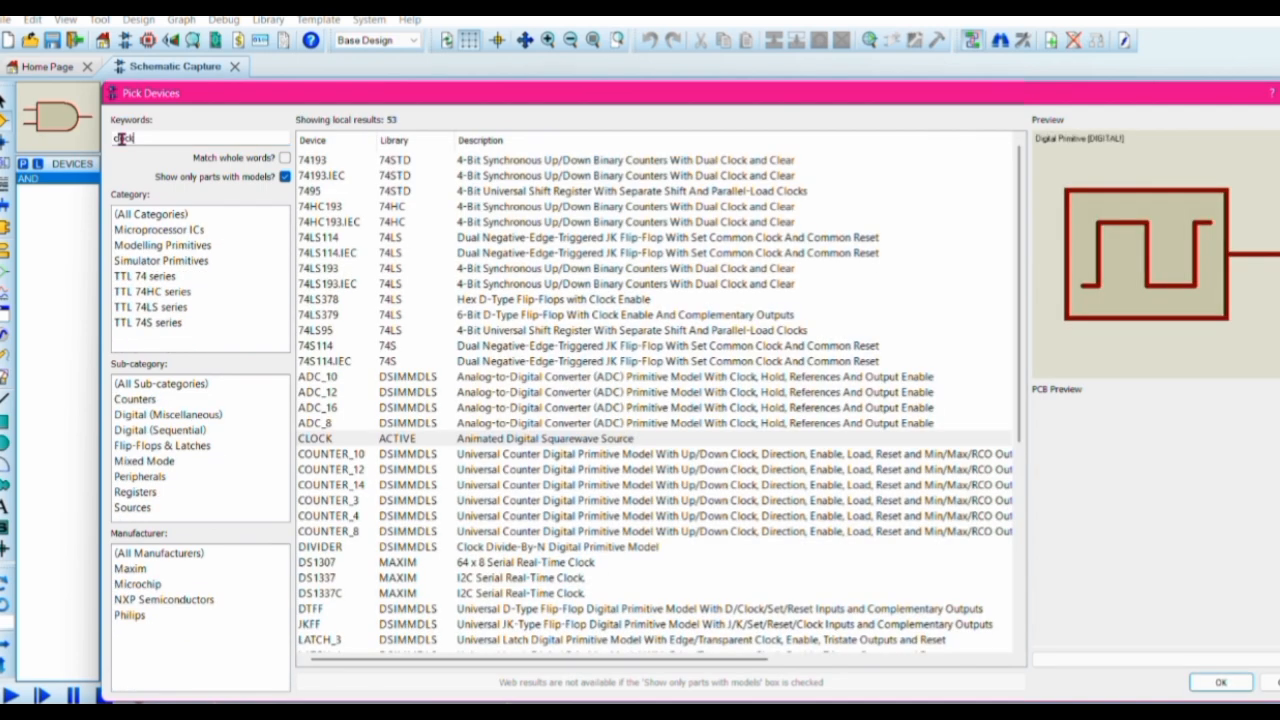
click(391, 442)
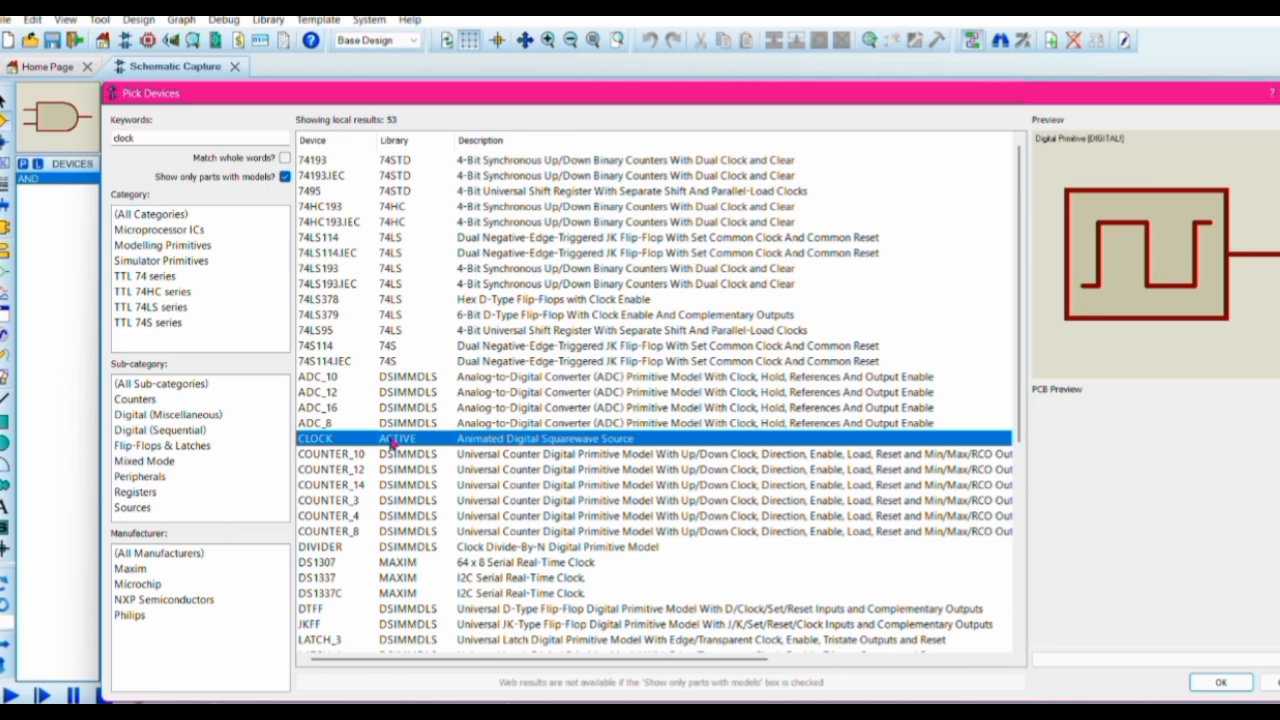
double_click(391, 442)
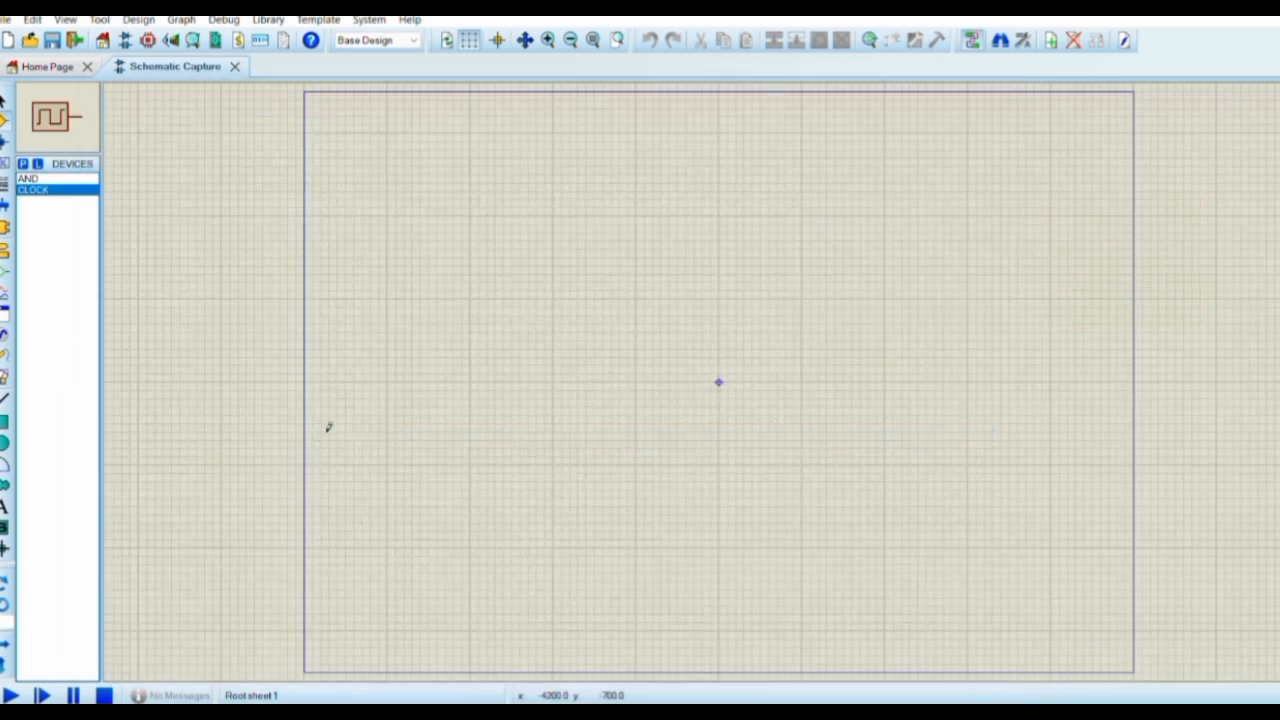
Find jkff in the parts library and add the animated JKFF model from the ACTIVE library to the device list
click(23, 166)
text(jkff)
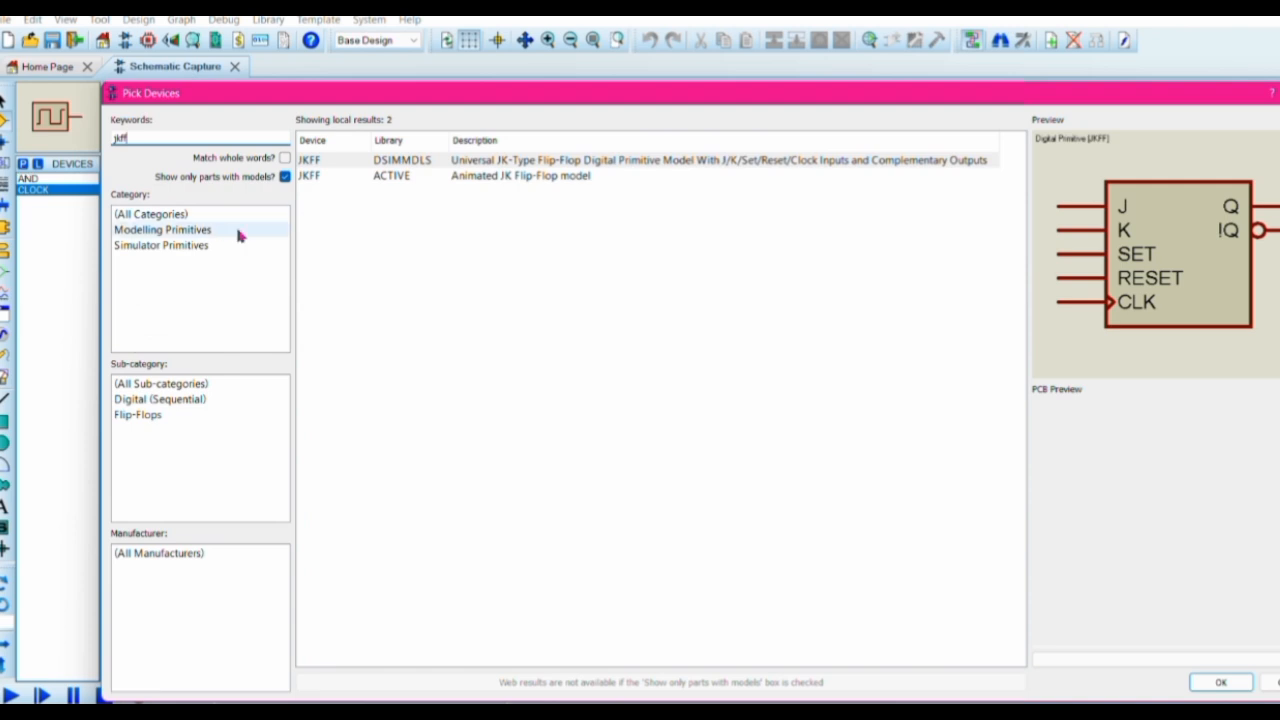
click(318, 184)
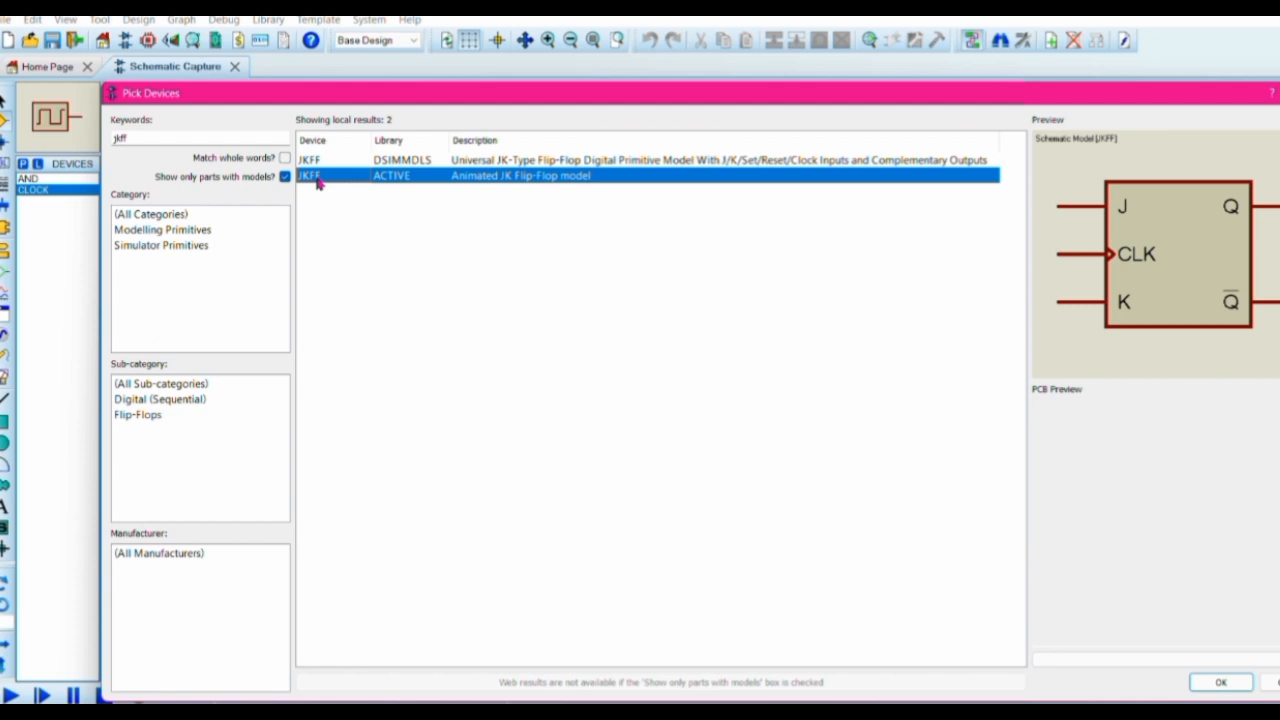
double_click(316, 178)
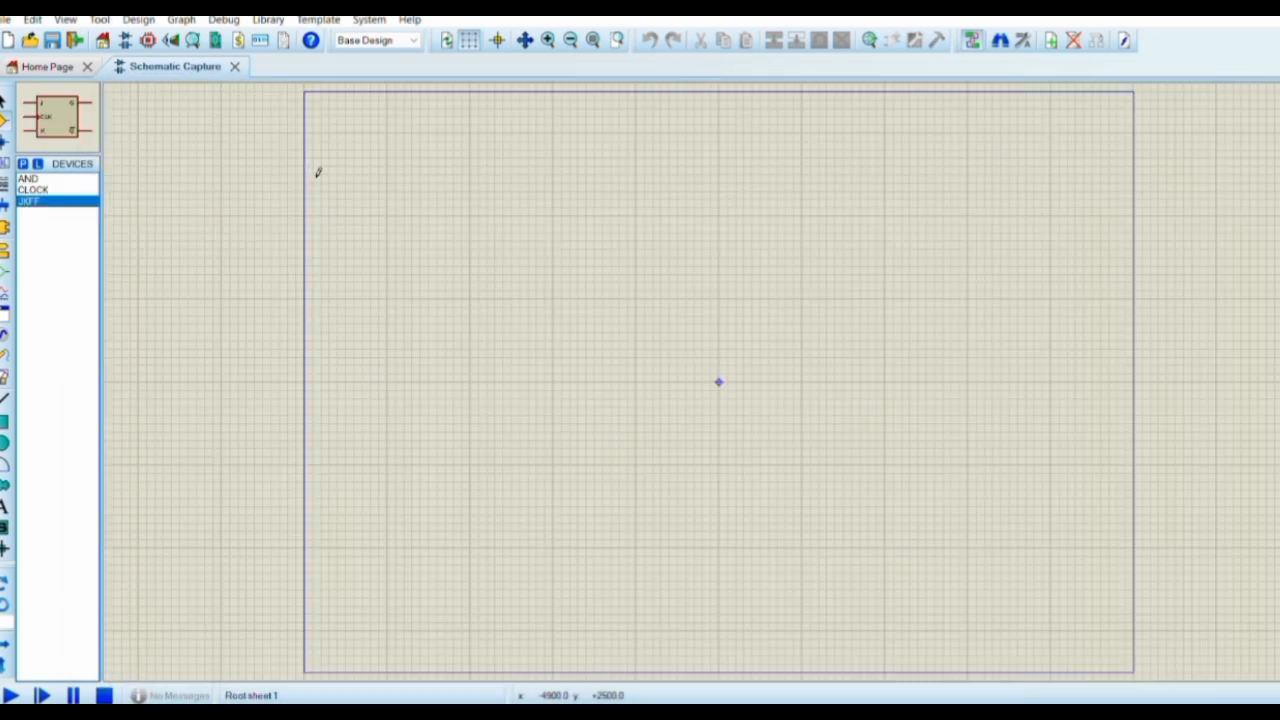
Add the LOGICSTATE source and the LOGICPROBE (BIG) indicator to the device list
click(23, 165)
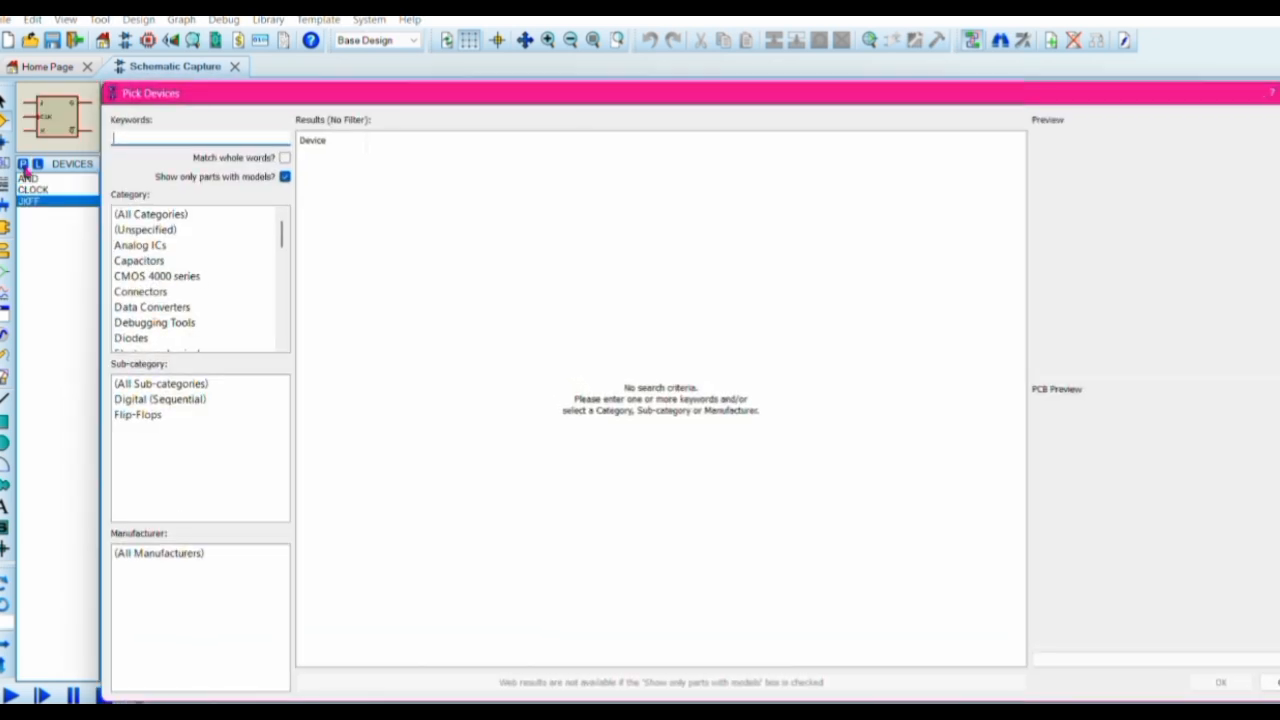
text(logicstate)
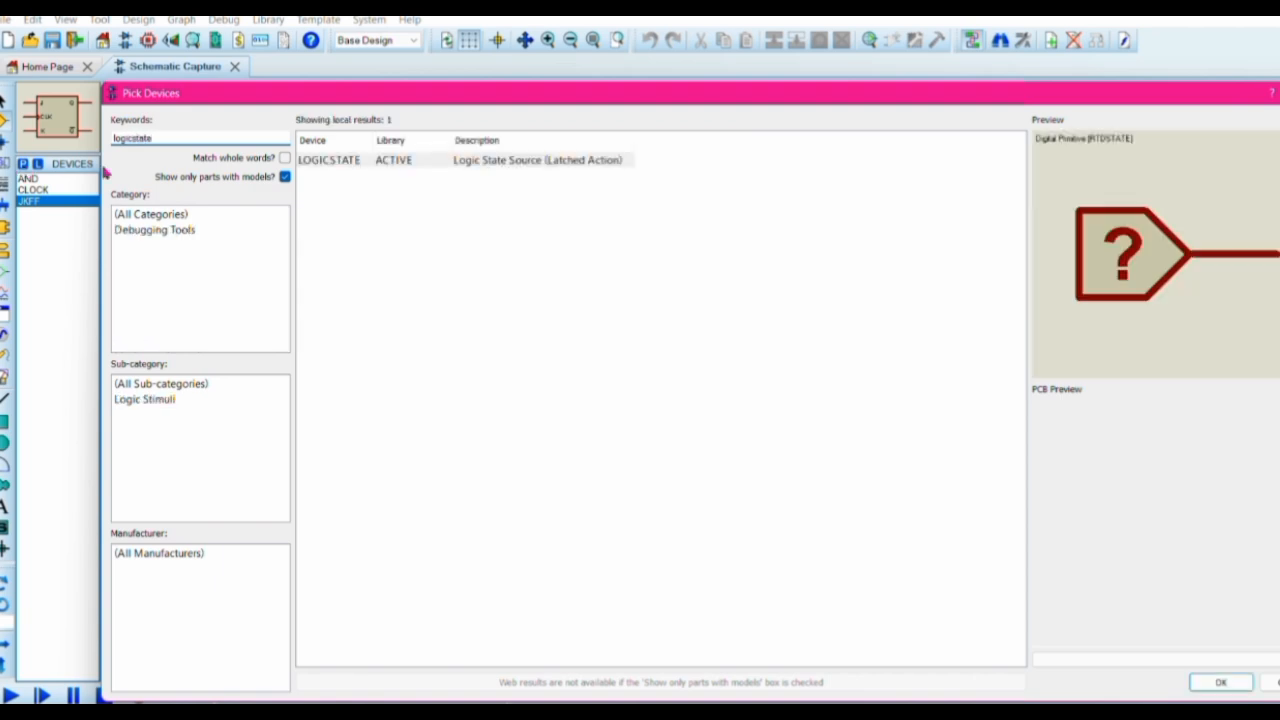
click(310, 163)
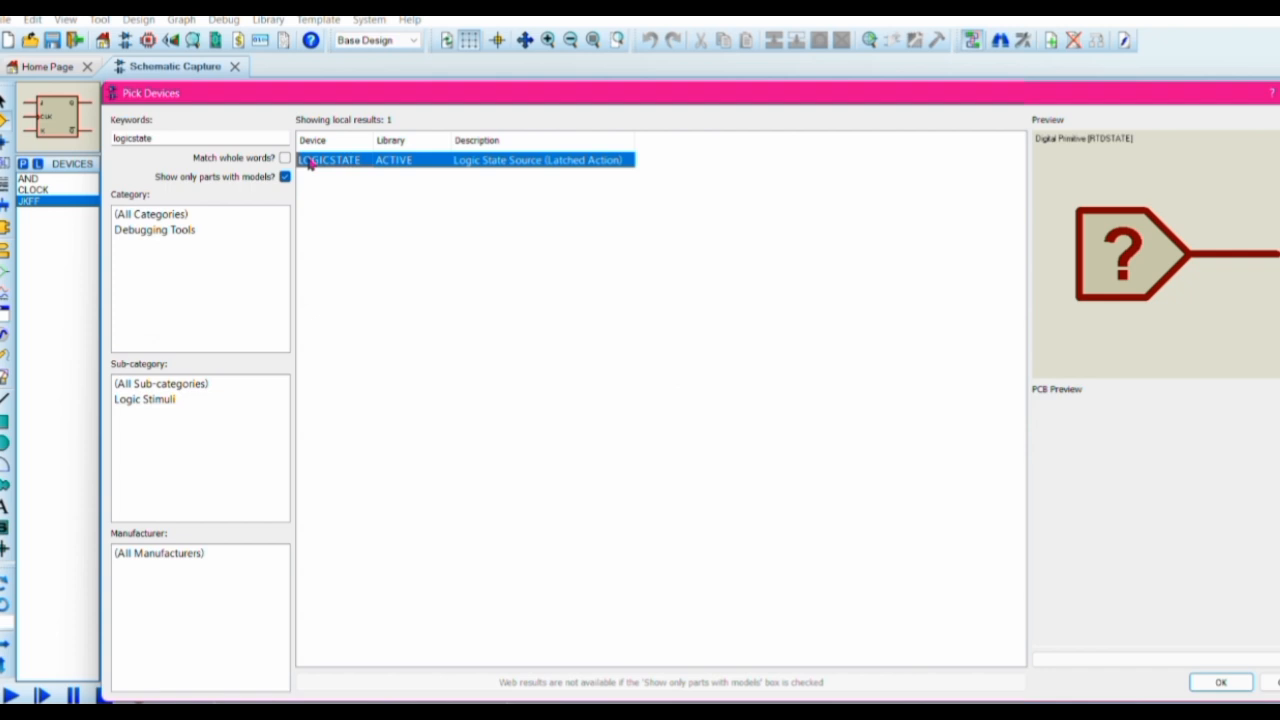
double_click(310, 162)
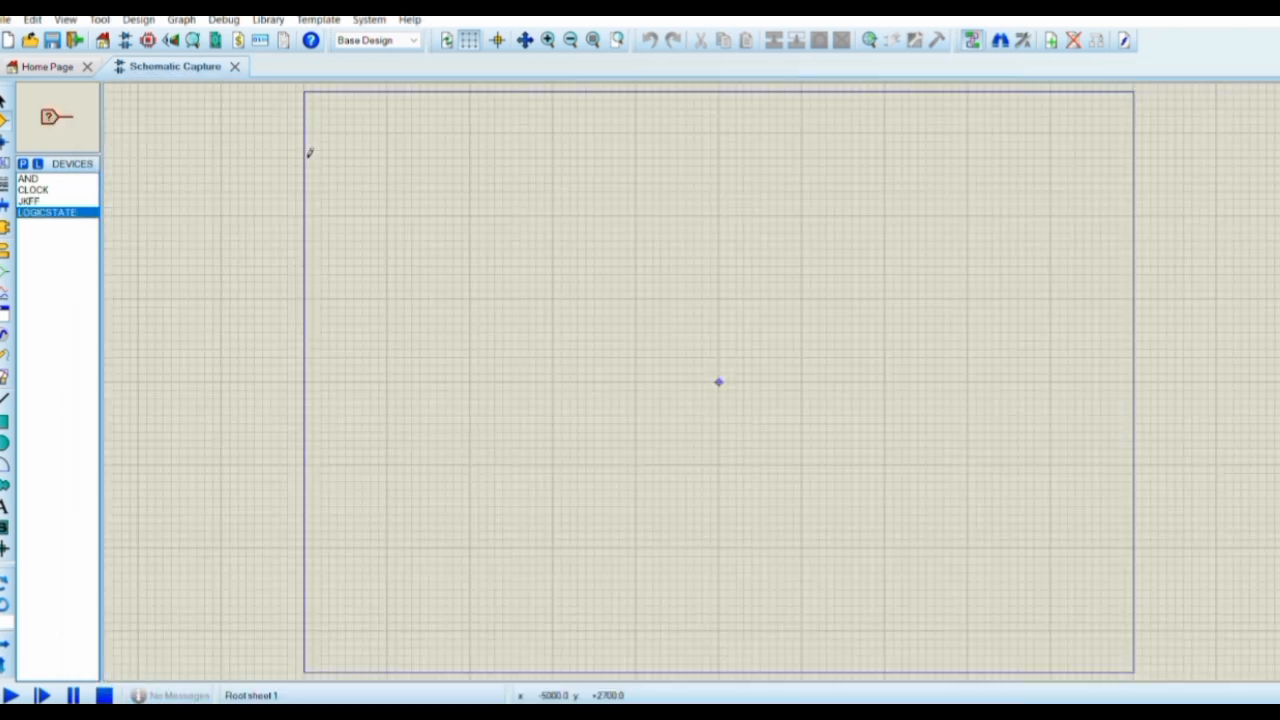
click(23, 163)
text(logicprobe)
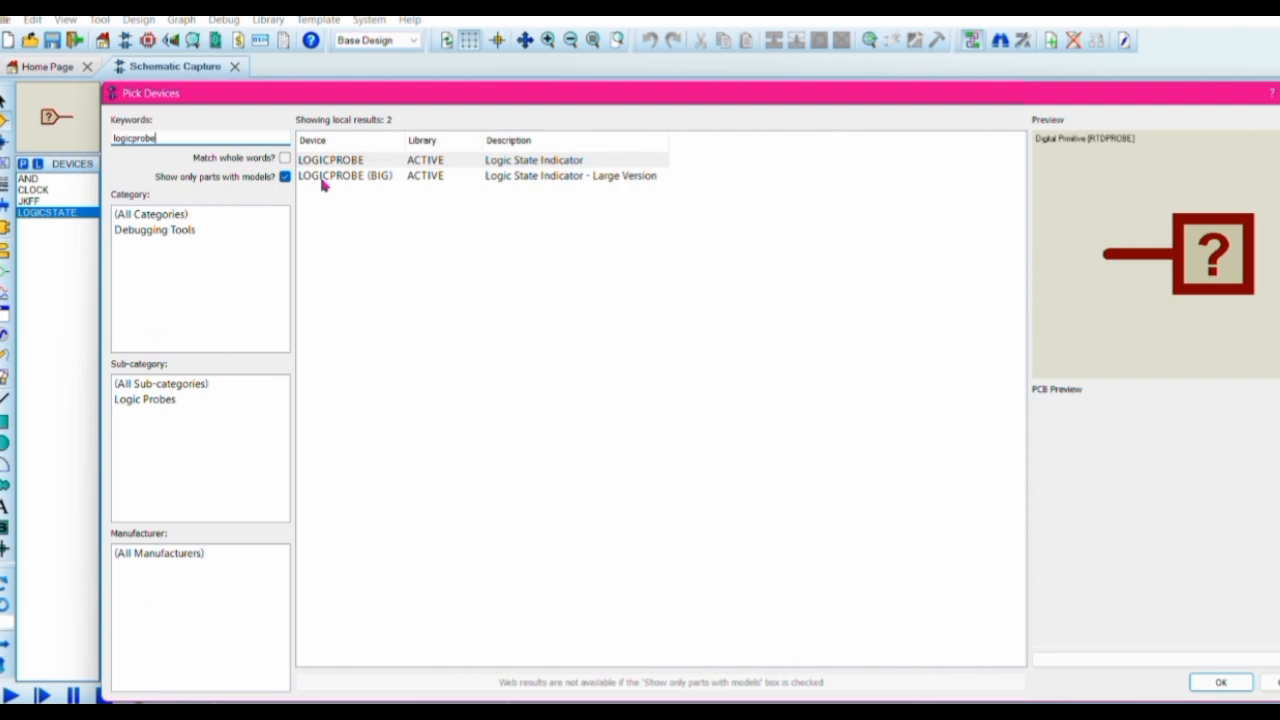
double_click(322, 178)
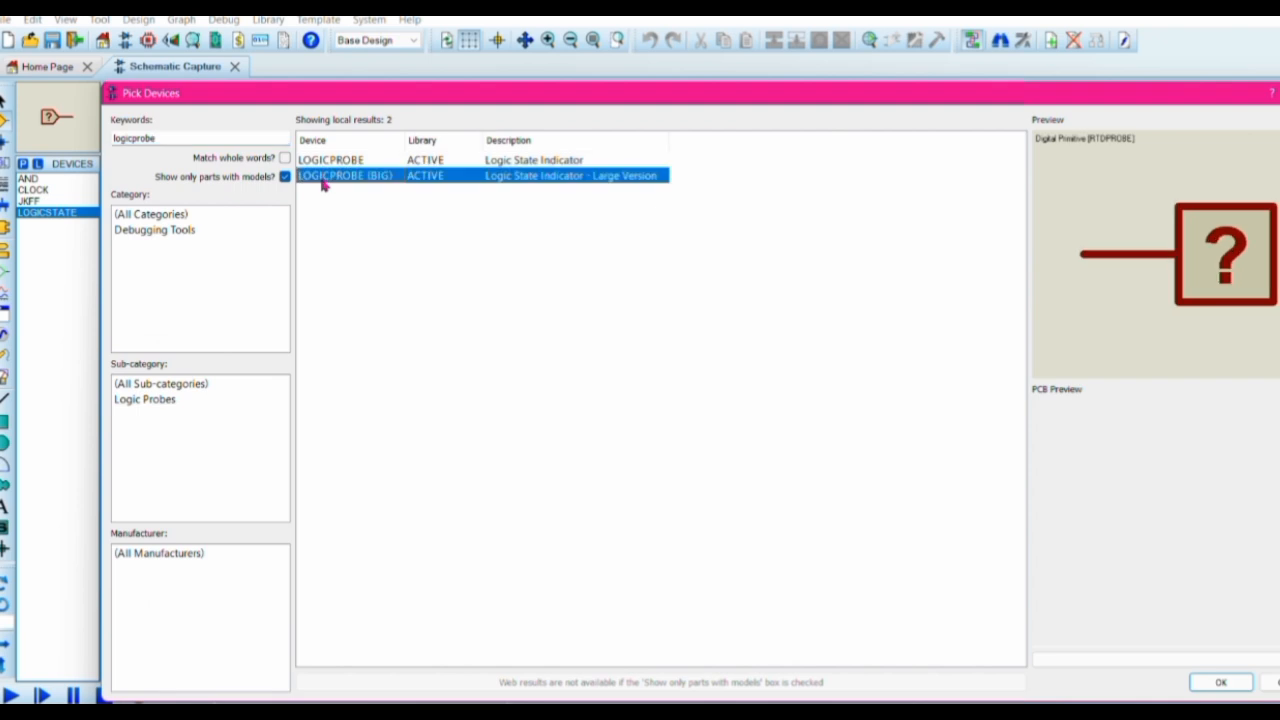
Place two AND gates one above the other in the left half of the sheet
click(87, 180)
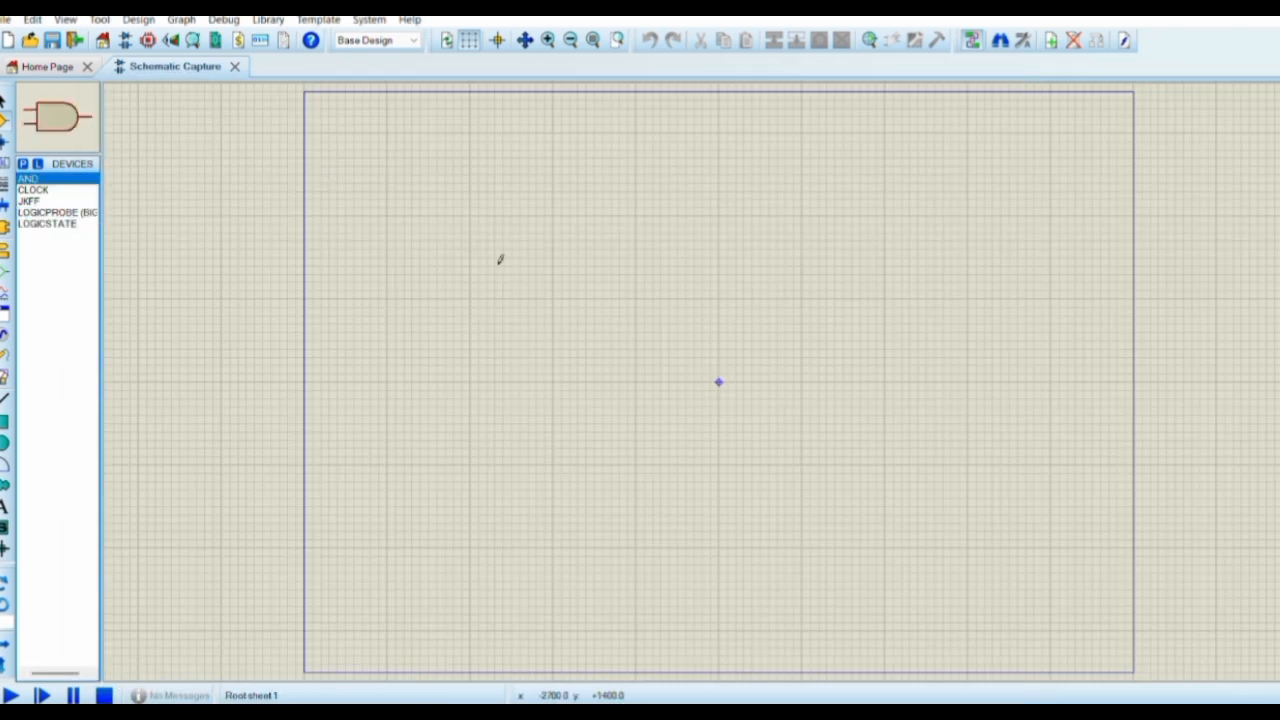
click(520, 232)
click(520, 232)
click(519, 406)
click(519, 406)
Place a CLOCK source between the two AND gates and a JKFF flip-flop to its right, level with it
click(34, 190)
click(535, 324)
click(535, 324)
click(30, 201)
click(705, 326)
click(702, 324)
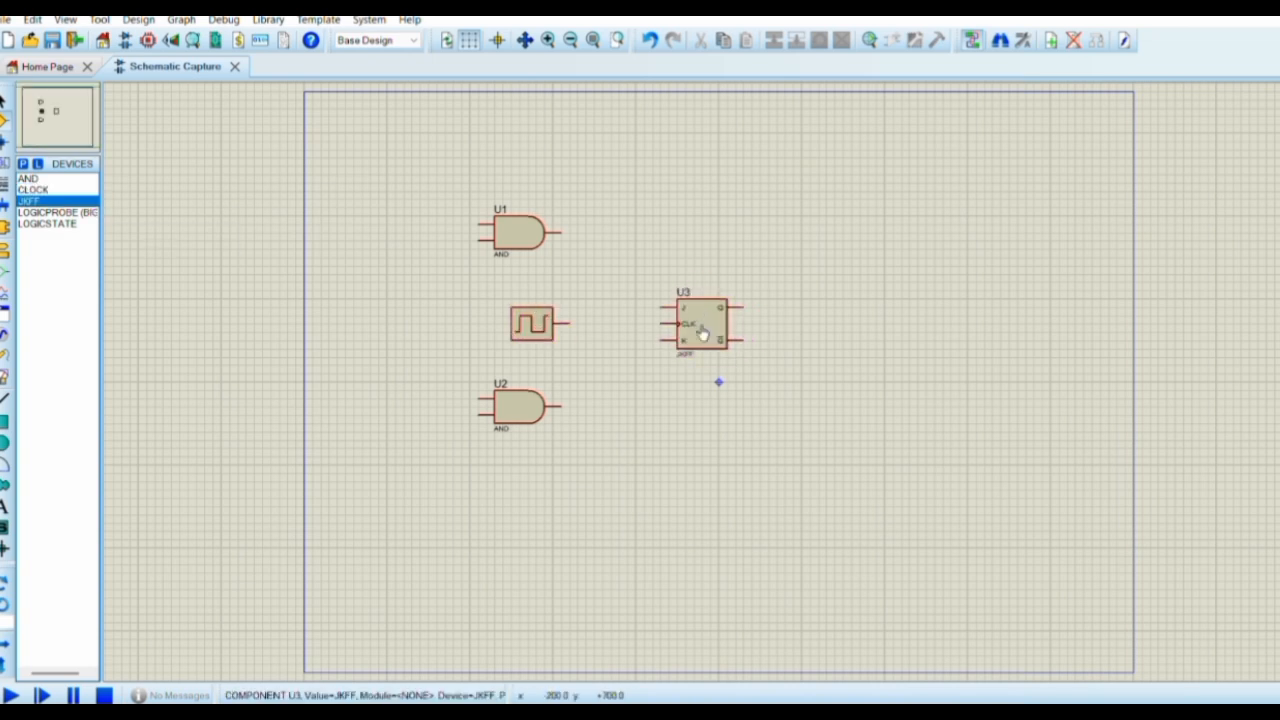
Wire the upper AND output to J, the lower AND output to K, and the clock to the flip-flop's CLK input
click(560, 232)
click(664, 307)
click(562, 404)
click(664, 340)
click(568, 322)
click(659, 321)
Draw open-ended wires extending from the flip-flop's Q and inverted Q outputs
click(742, 307)
double_click(802, 307)
click(742, 340)
double_click(802, 340)
Feed the inverted Q output back to the upper AND gate's upper input and Q to the lower AND gate's lower input
click(482, 222)
click(453, 183)
click(743, 183)
click(743, 340)
click(476, 410)
click(453, 456)
click(768, 307)
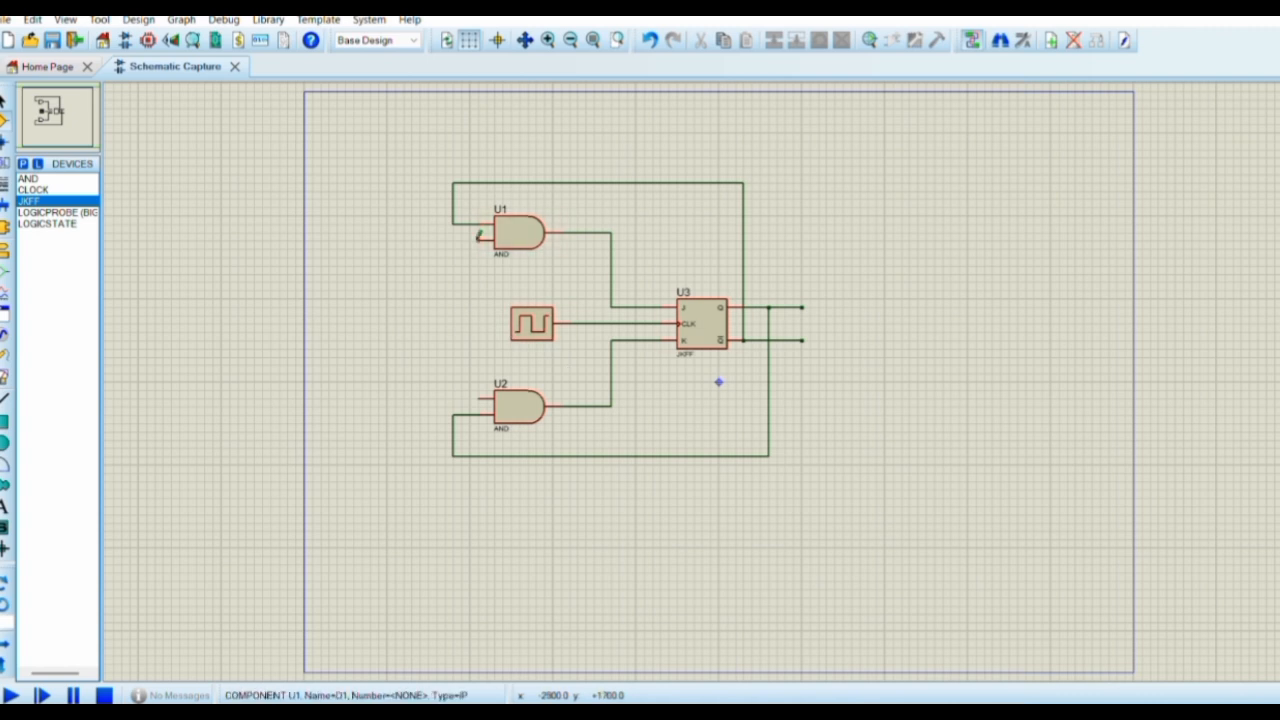
Place a LOGICSTATE source in line with the free input of each AND gate
click(47, 223)
click(420, 240)
click(420, 398)
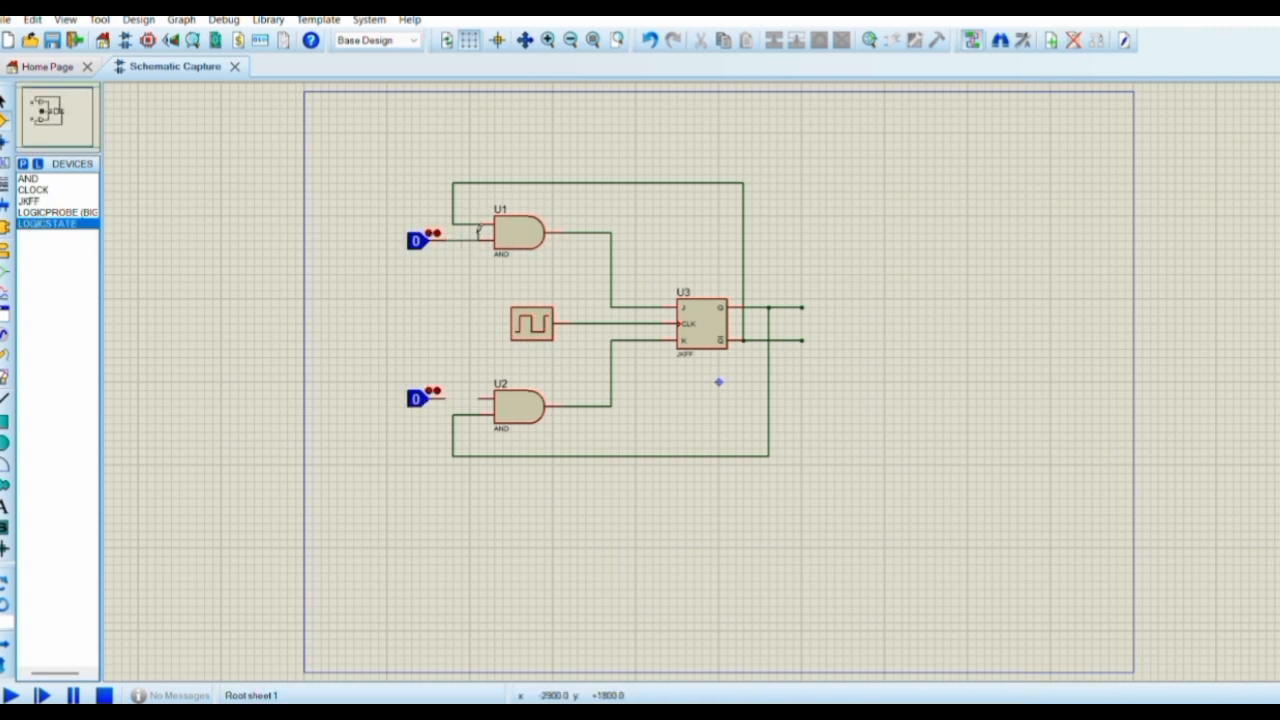
Place two LOGICPROBE (BIG) indicators beside the output wires and connect them to Q and inverted Q
click(57, 212)
click(852, 307)
click(852, 340)
click(802, 307)
click(835, 307)
click(802, 340)
click(835, 340)
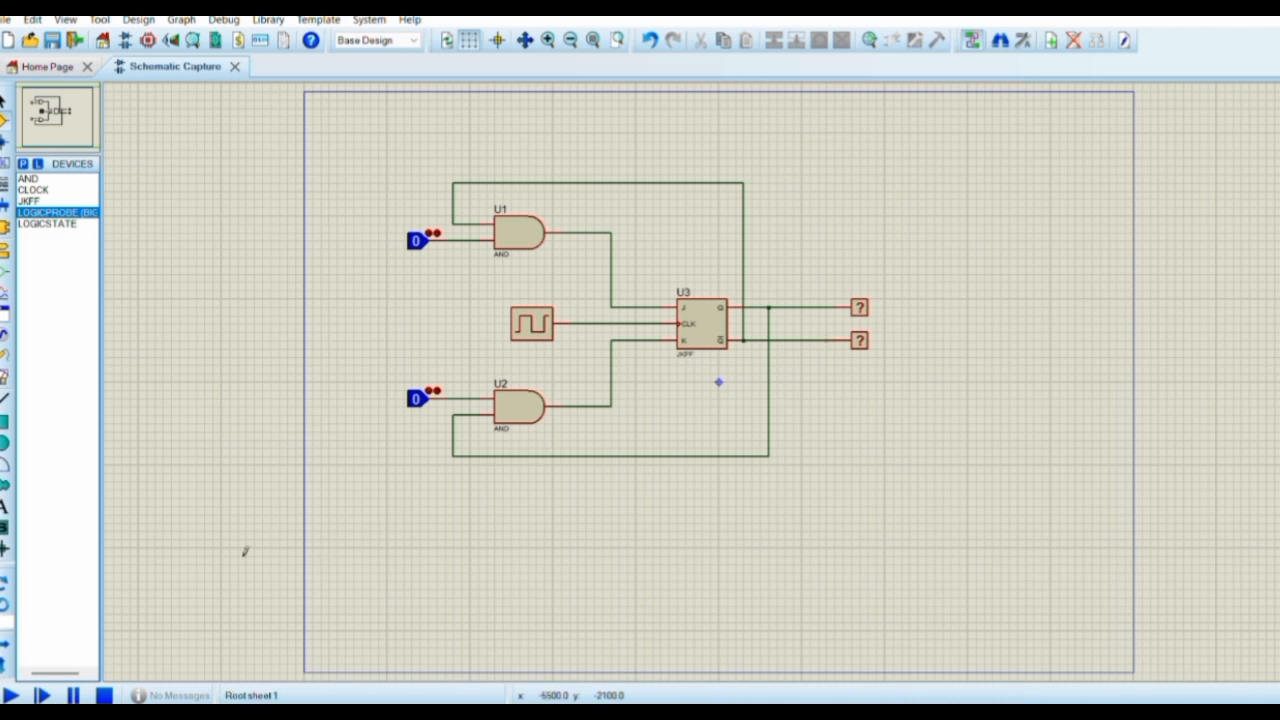
Run the simulation and toggle the logic states feeding the upper and lower AND gates
click(12, 695)
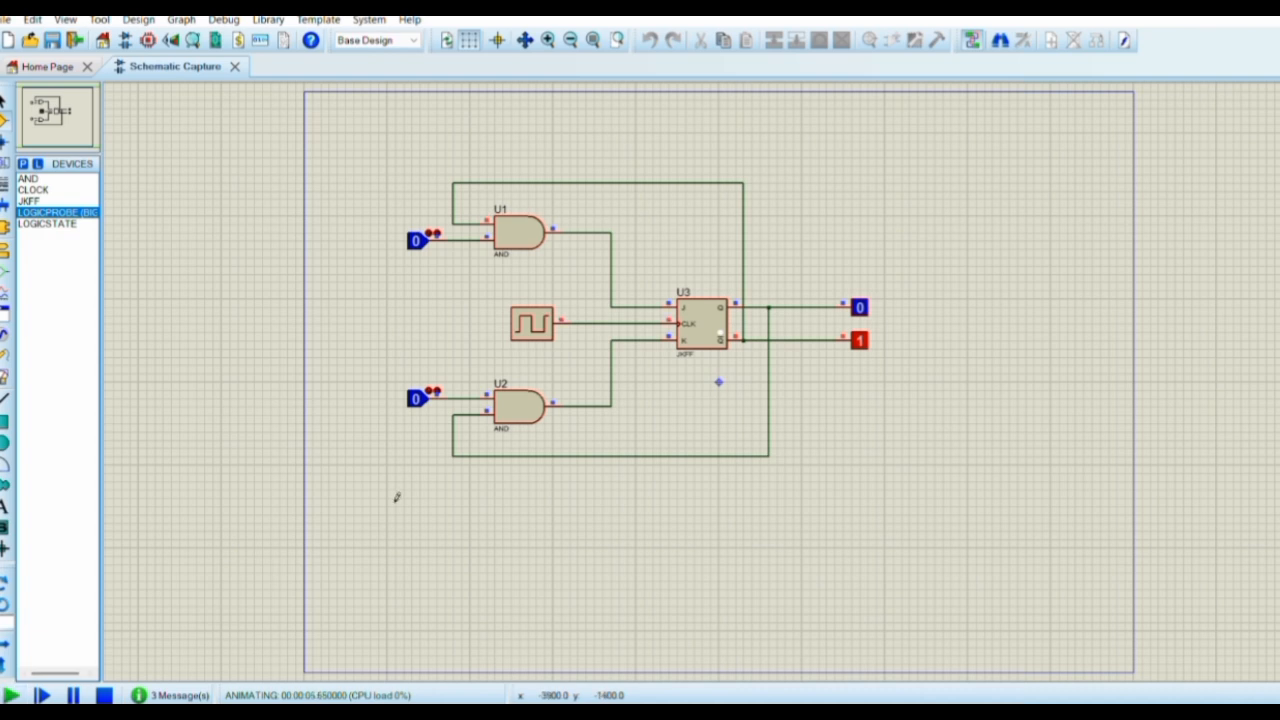
click(413, 400)
click(414, 401)
click(414, 246)
click(416, 400)
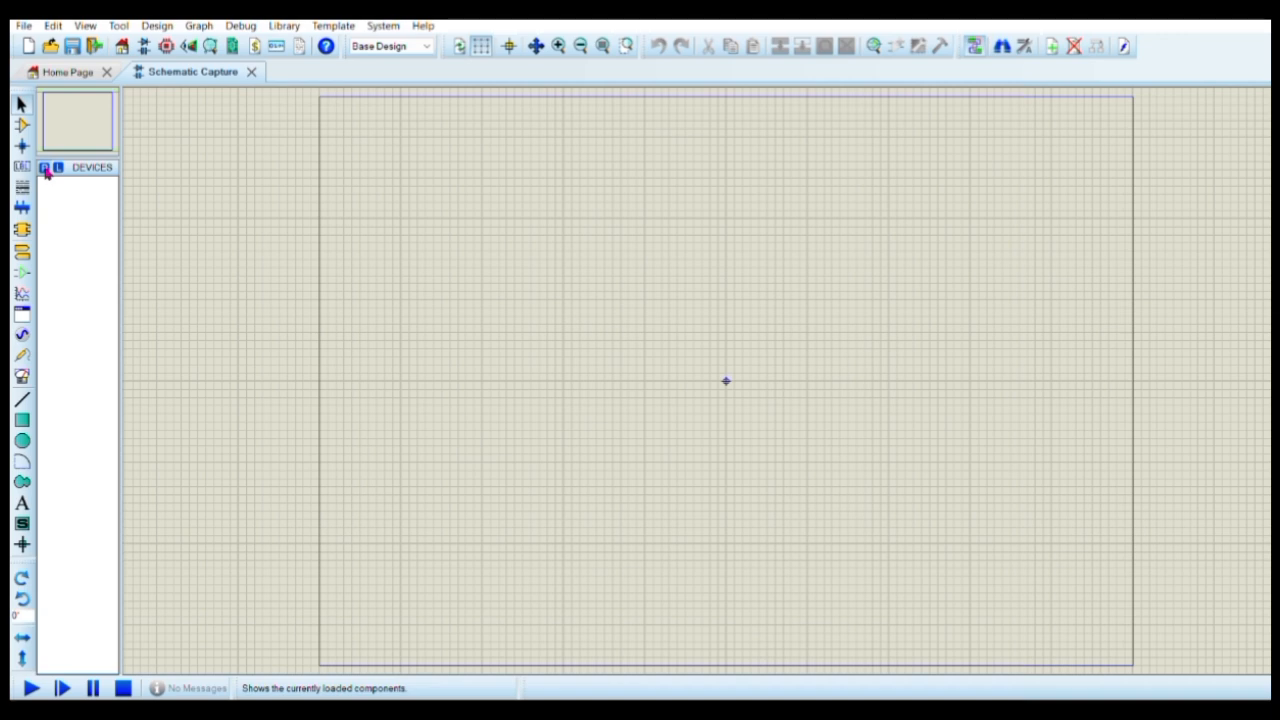
Add the animated DTFF flip-flop from the ACTIVE library and the LOGICTOGGLE source to the new schematic's device list
click(45, 169)
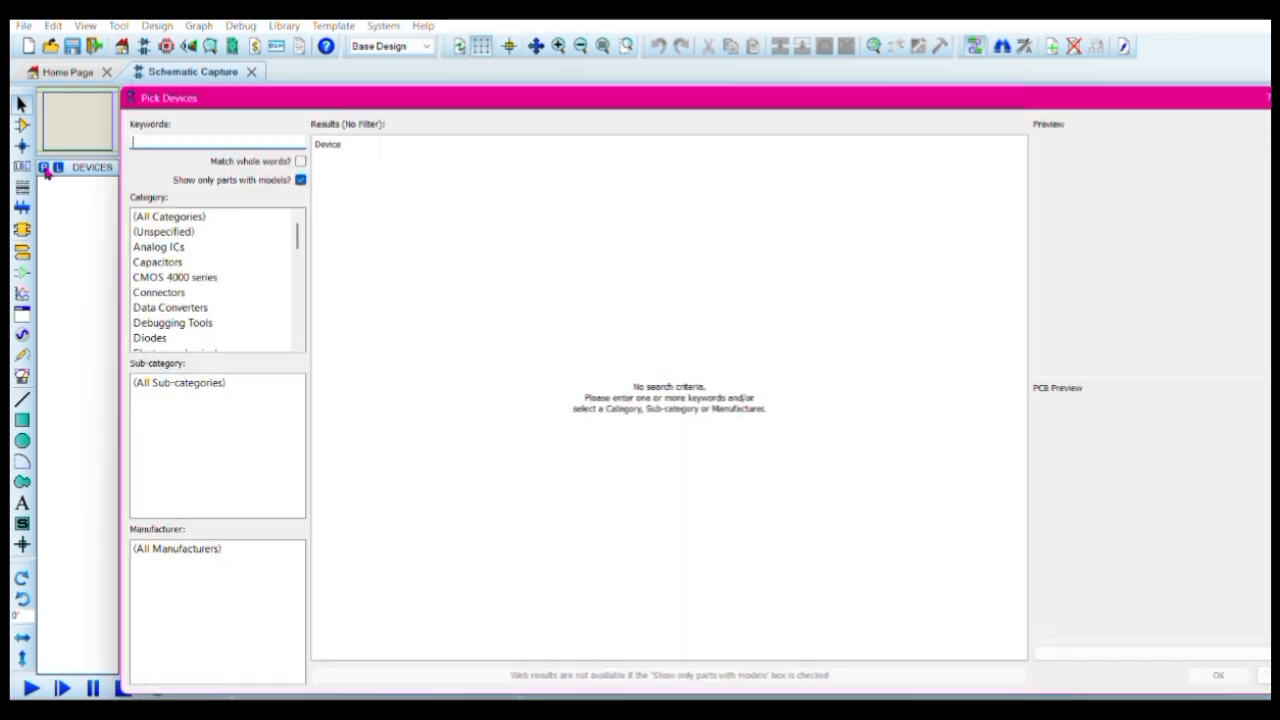
text(dtff)
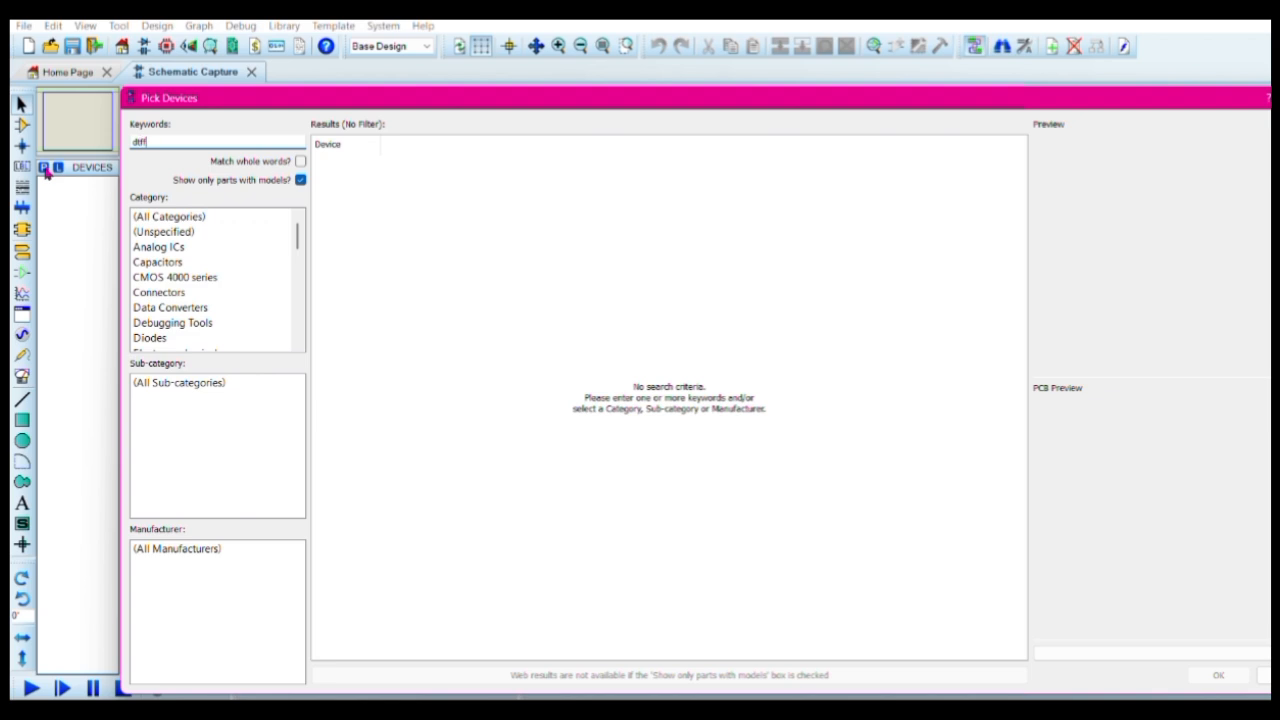
click(357, 184)
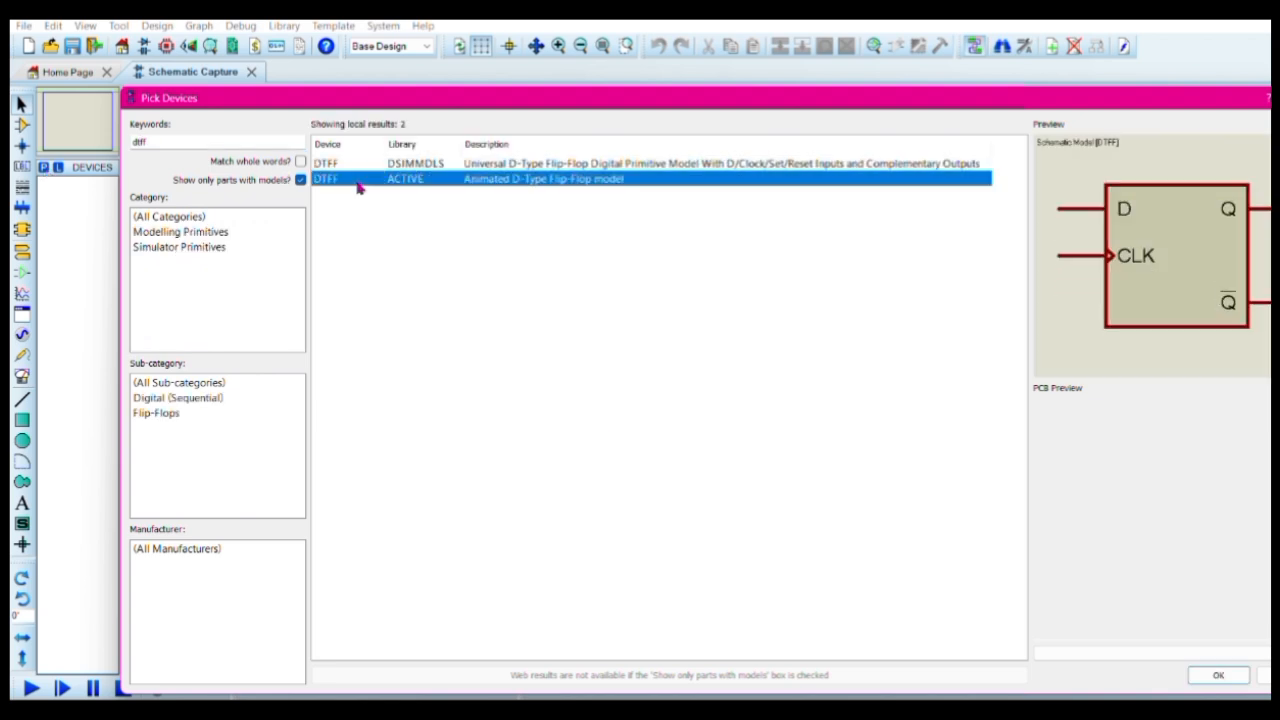
double_click(357, 179)
key(Return)
click(45, 169)
text(logictoggle)
double_click(363, 163)
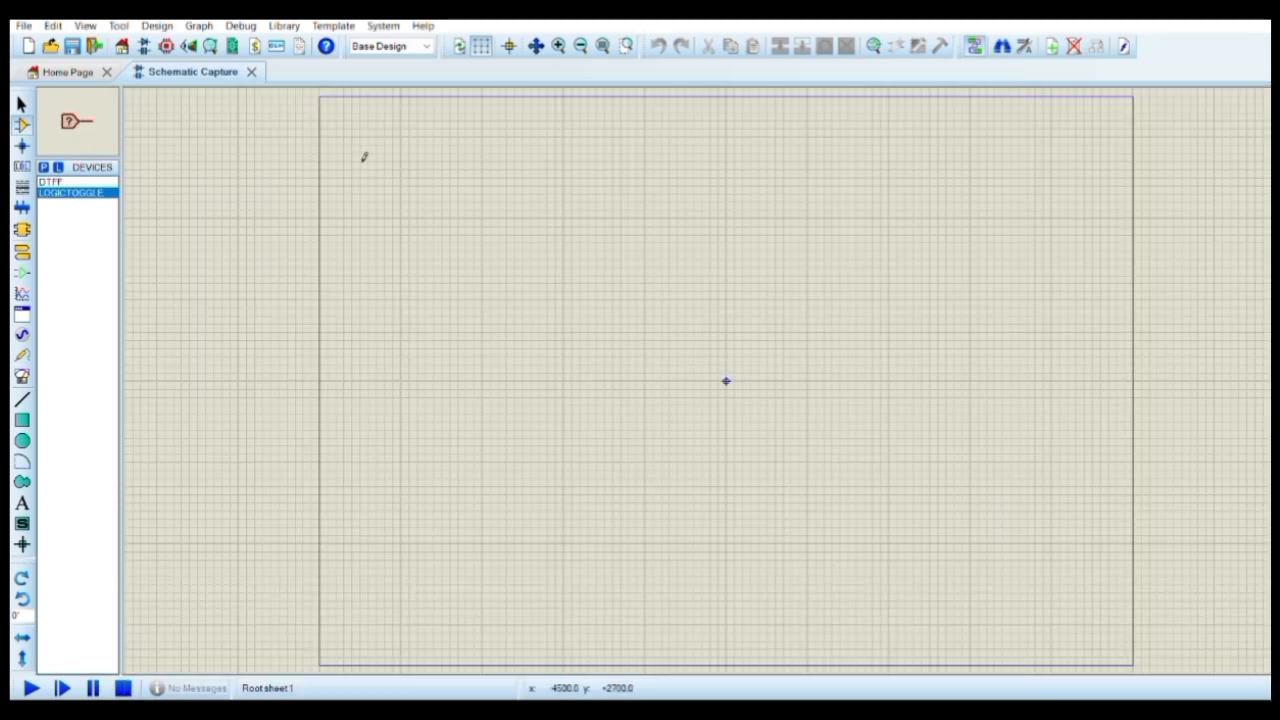
Add the CLOCK squarewave source and the LOGICPROBE (BIG) indicator to the device list
click(45, 169)
text(clock)
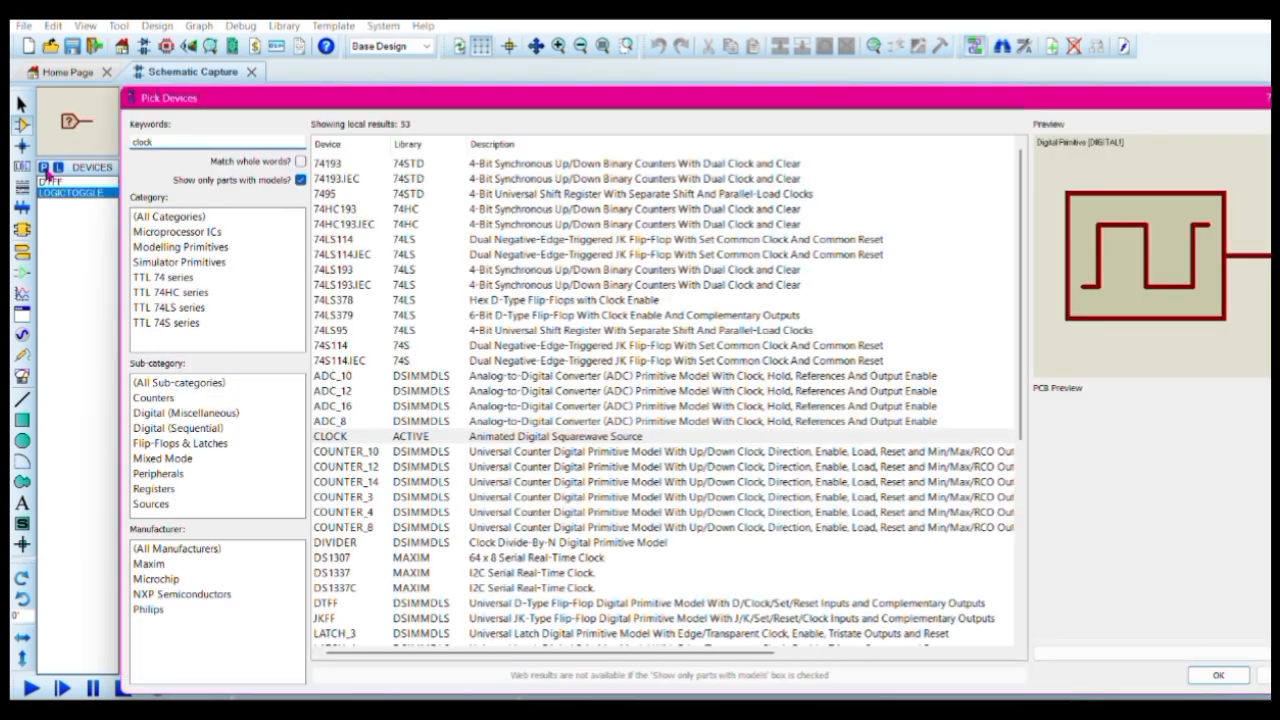
double_click(395, 440)
click(45, 169)
text(logi)
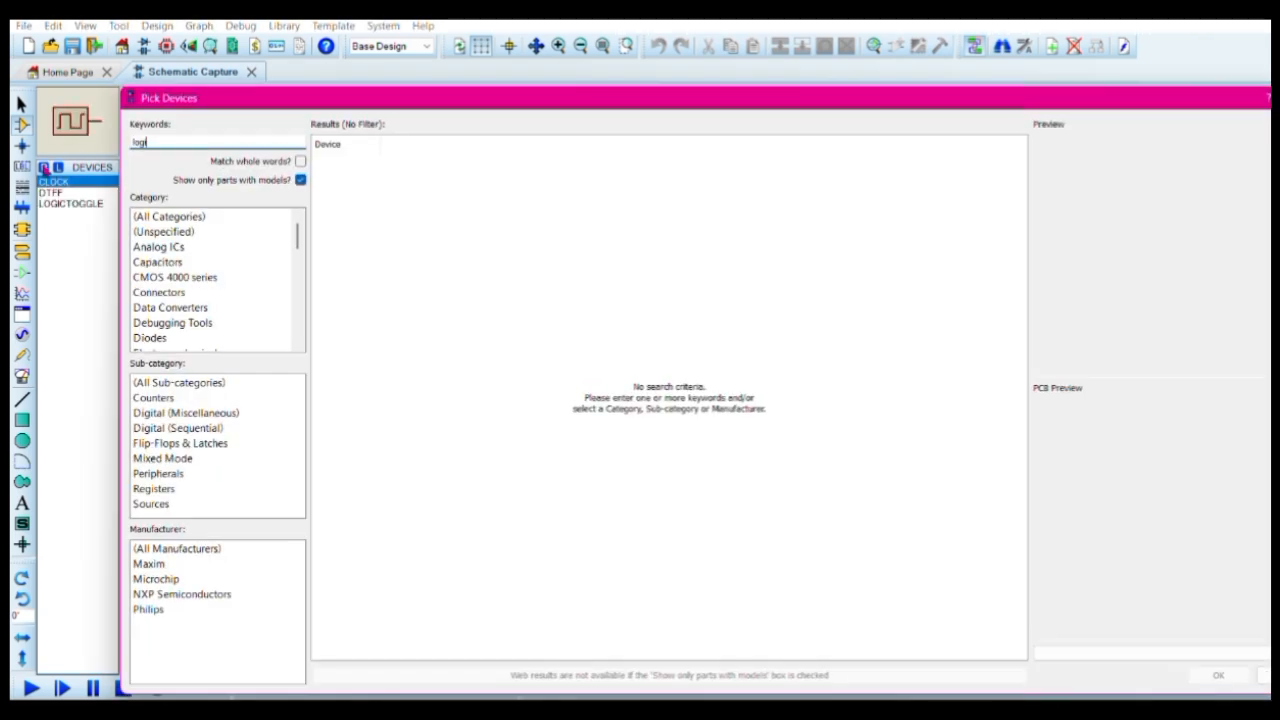
text(cprobe)
double_click(360, 178)
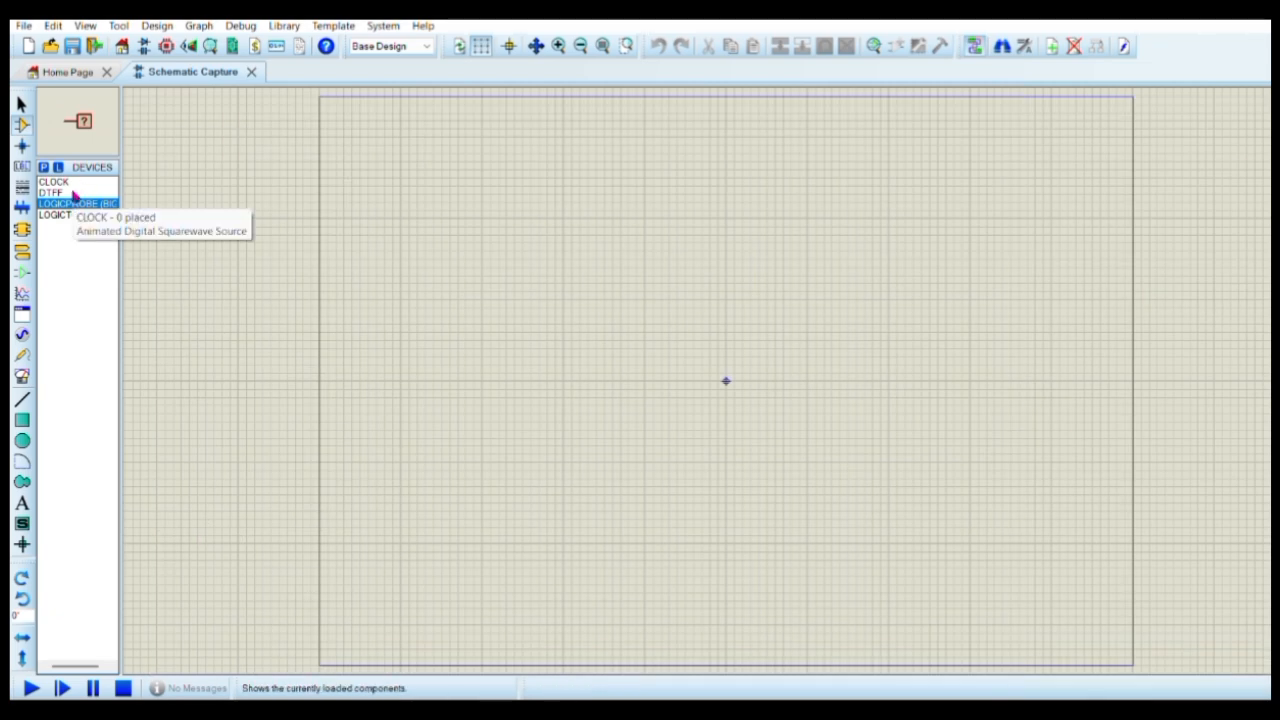
Place a DTFF flip-flop on the sheet, above and left of the origin marker
click(76, 193)
click(668, 272)
click(638, 291)
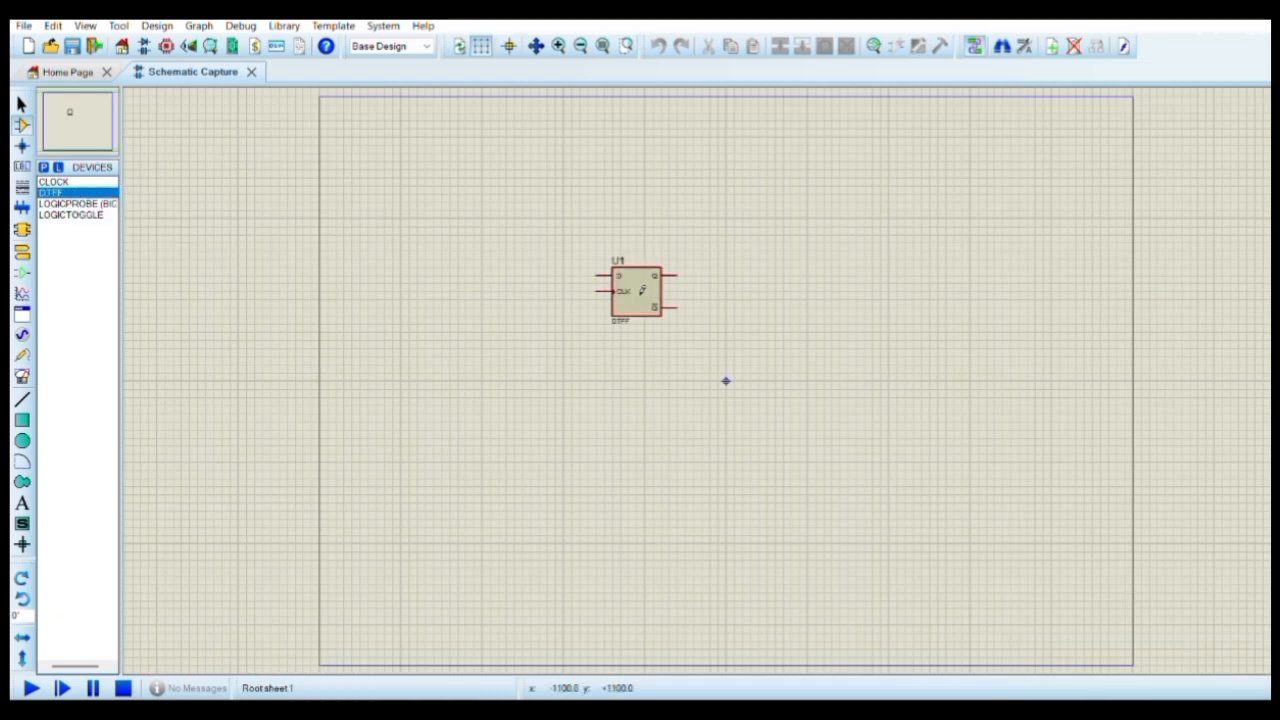
Place a LOGICTOGGLE left of the flip-flop in line with its D input, and a CLOCK source below the toggle
click(100, 214)
click(530, 275)
click(530, 275)
click(60, 182)
click(526, 357)
click(518, 332)
Place two LOGICPROBE (BIG) indicators, one above the other, to the right of the D flip-flop's outputs
click(78, 203)
click(728, 267)
click(728, 267)
click(731, 322)
click(731, 322)
Wire the toggle to D, the clock to CLK, Q to the upper probe and inverted Q to the lower probe
click(553, 275)
click(602, 275)
click(555, 331)
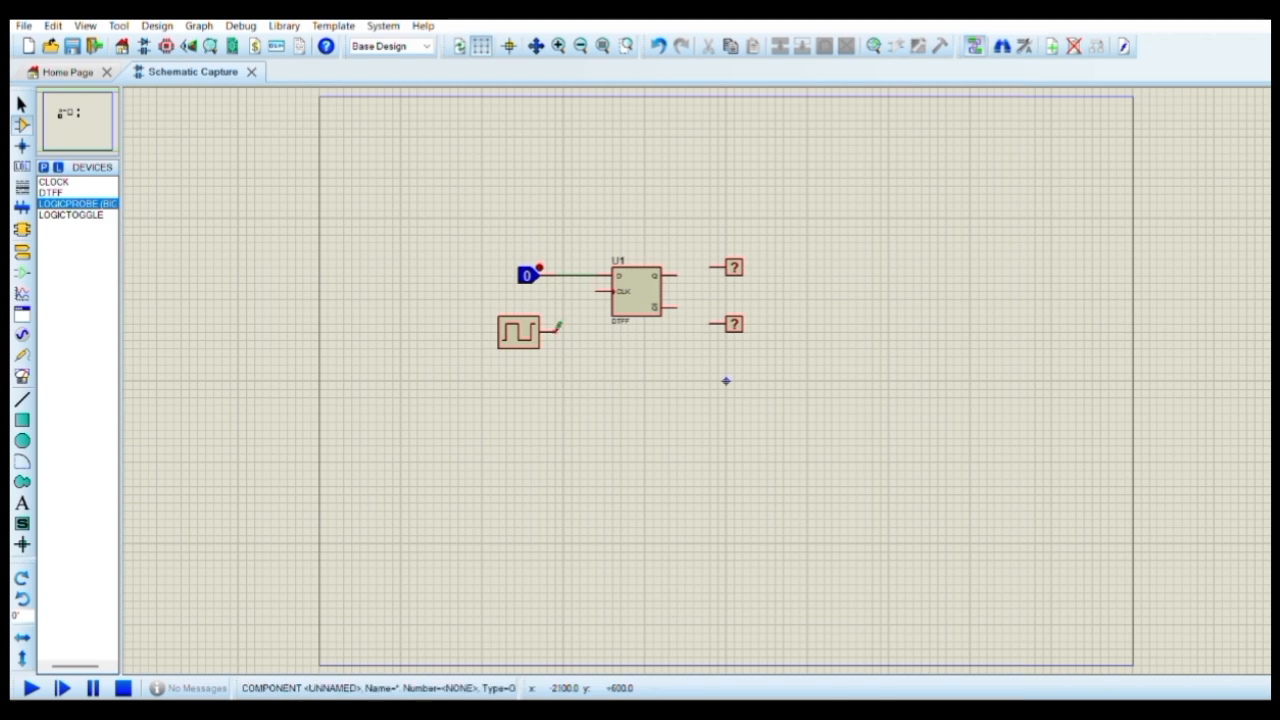
click(600, 291)
click(676, 274)
click(710, 267)
click(676, 307)
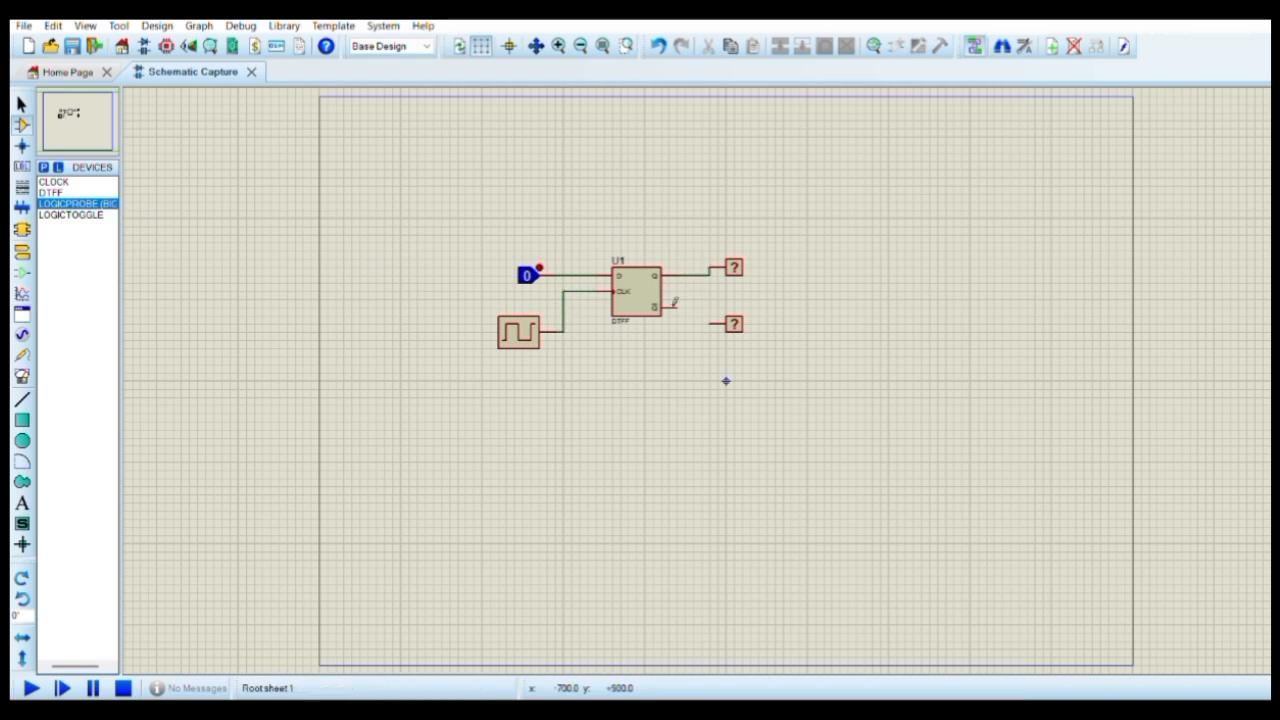
click(713, 323)
Run the simulation of the D flip-flop circuit and stop it
click(32, 688)
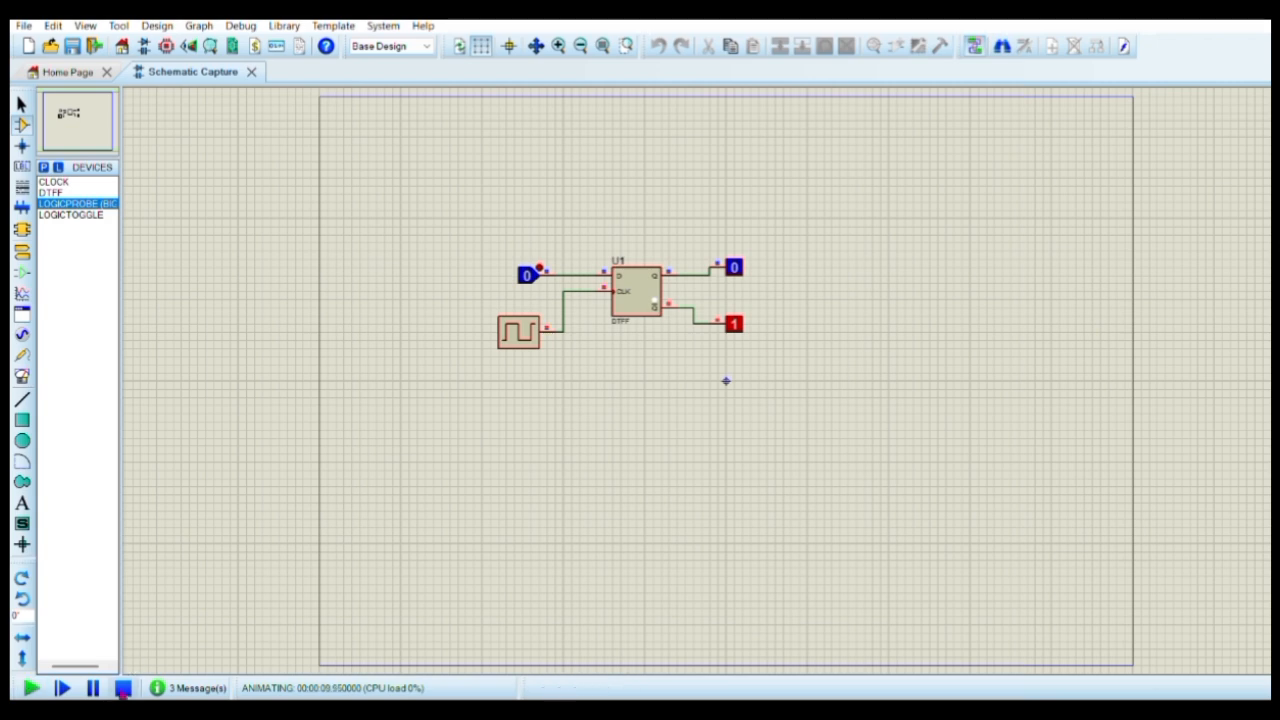
click(123, 688)
Set the logic toggle's initial state to High, and run the D flip-flop simulation with it before stopping the run
right_click(528, 274)
click(639, 212)
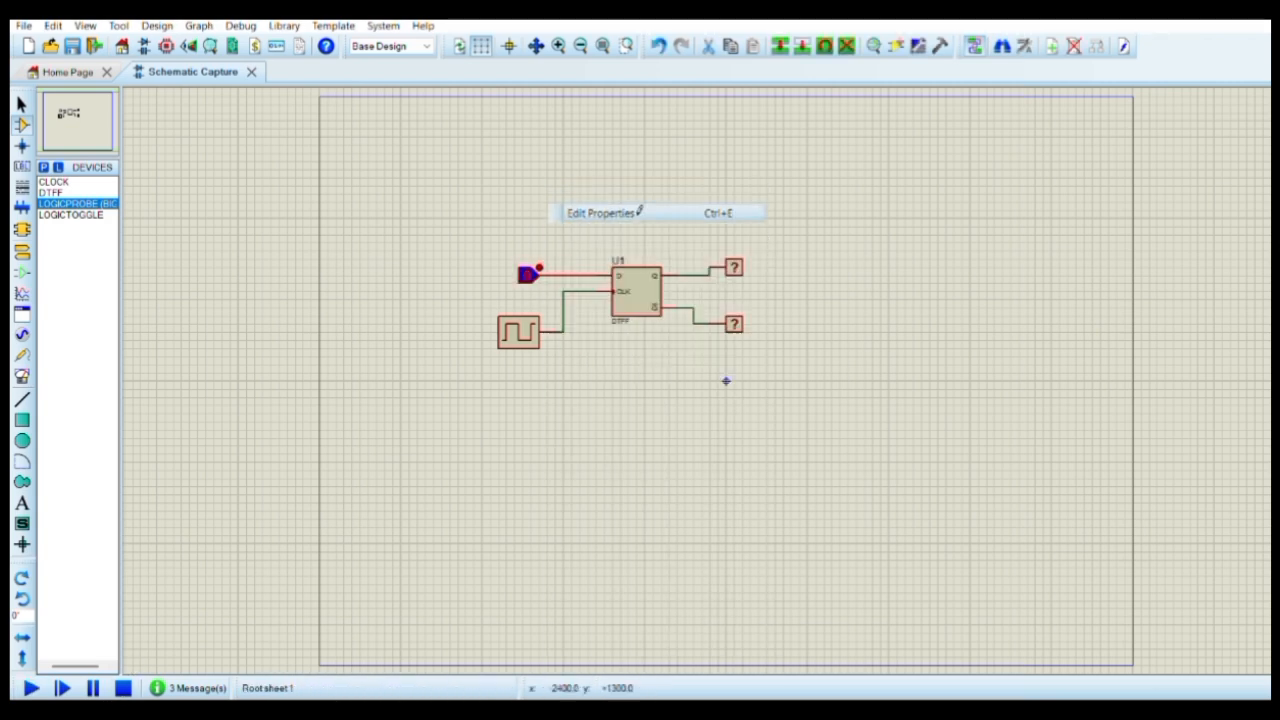
click(637, 294)
click(636, 332)
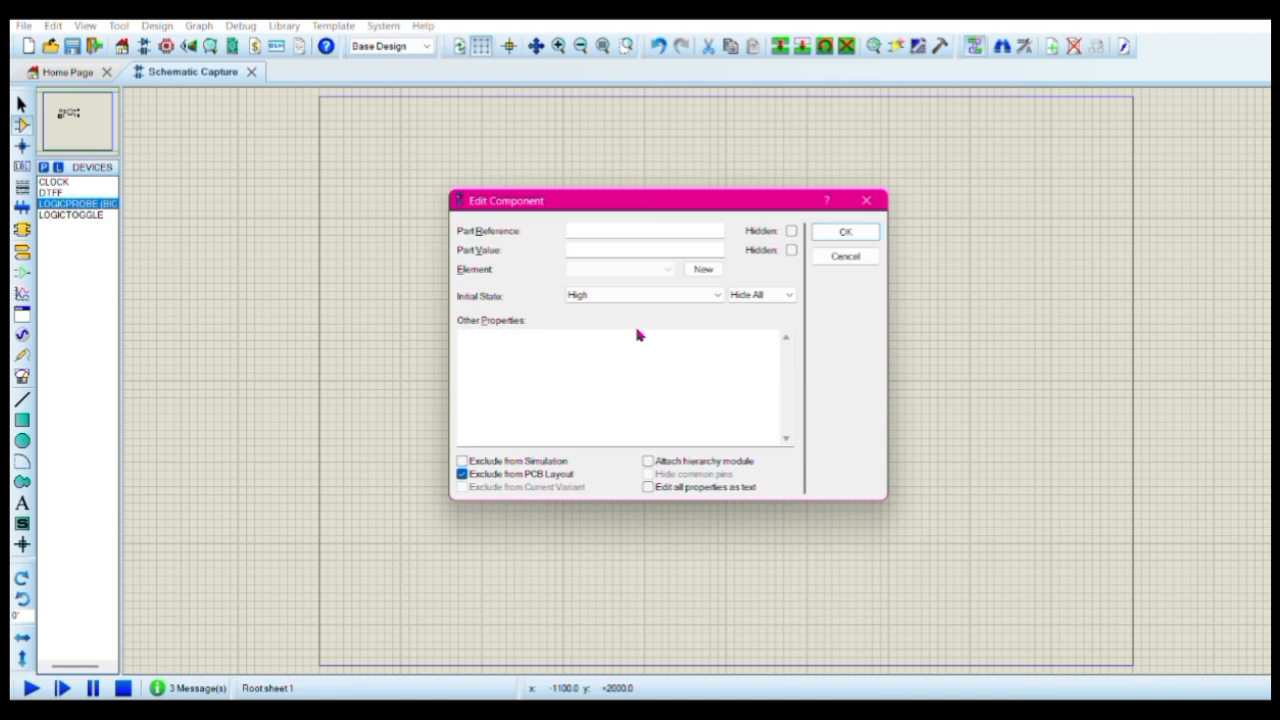
click(838, 232)
key(F12)
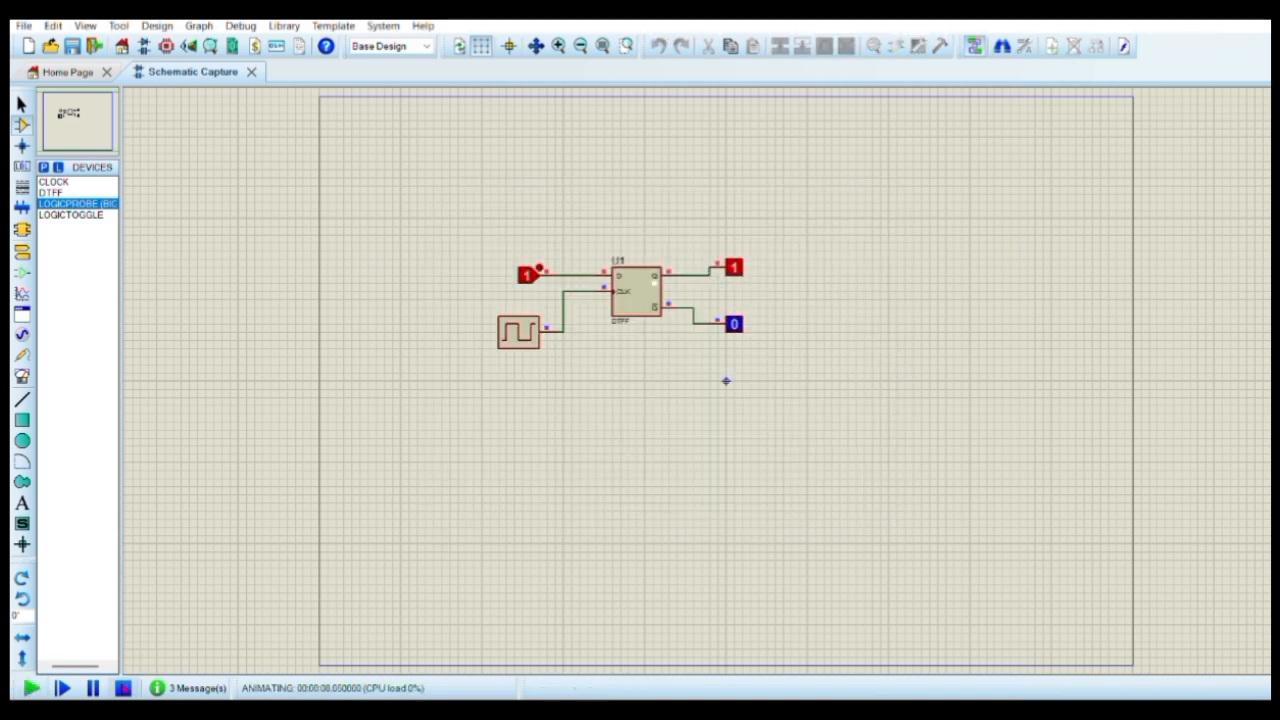
click(123, 688)
Clear the sheet by deleting the logic toggle, the clock, the D flip-flop and the probes
right_click(541, 284)
right_click(541, 284)
right_click(522, 358)
click(525, 382)
right_click(536, 338)
right_click(536, 338)
right_click(655, 292)
right_click(655, 292)
right_click(731, 272)
right_click(731, 272)
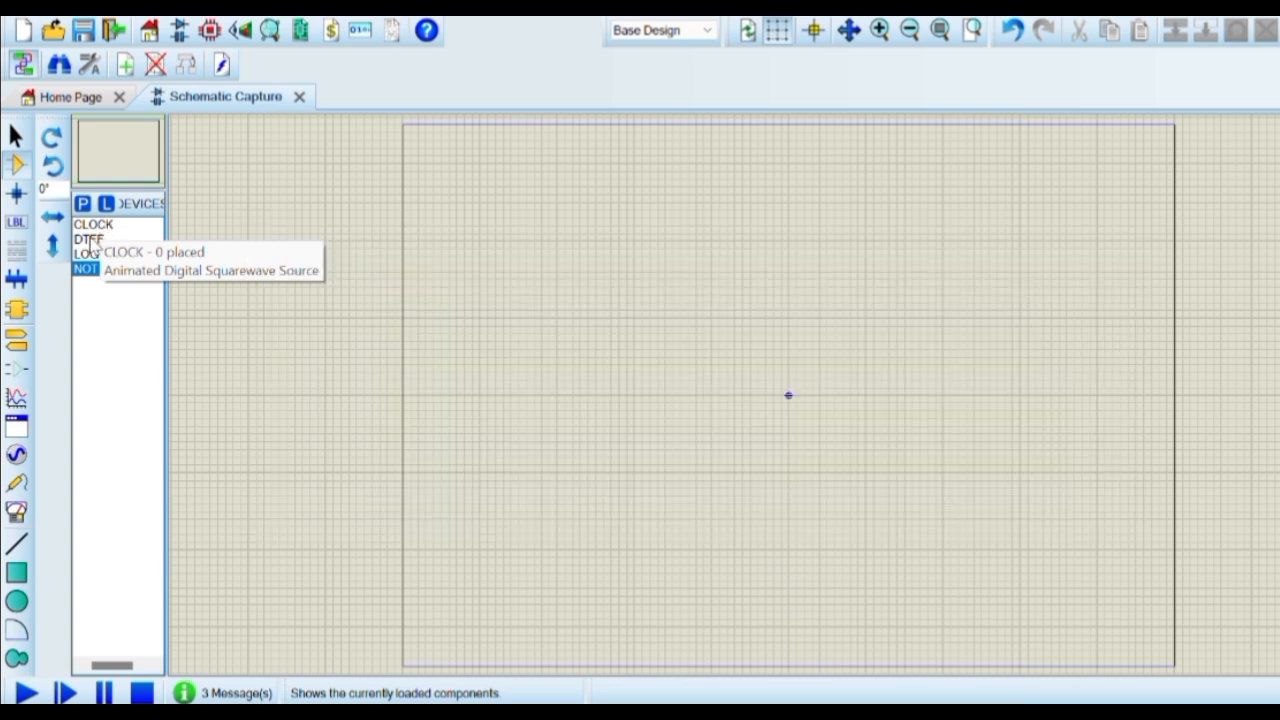
Place a DTFF flip-flop just right of the sheet's centre and a CLOCK source below and to the left of it
click(79, 250)
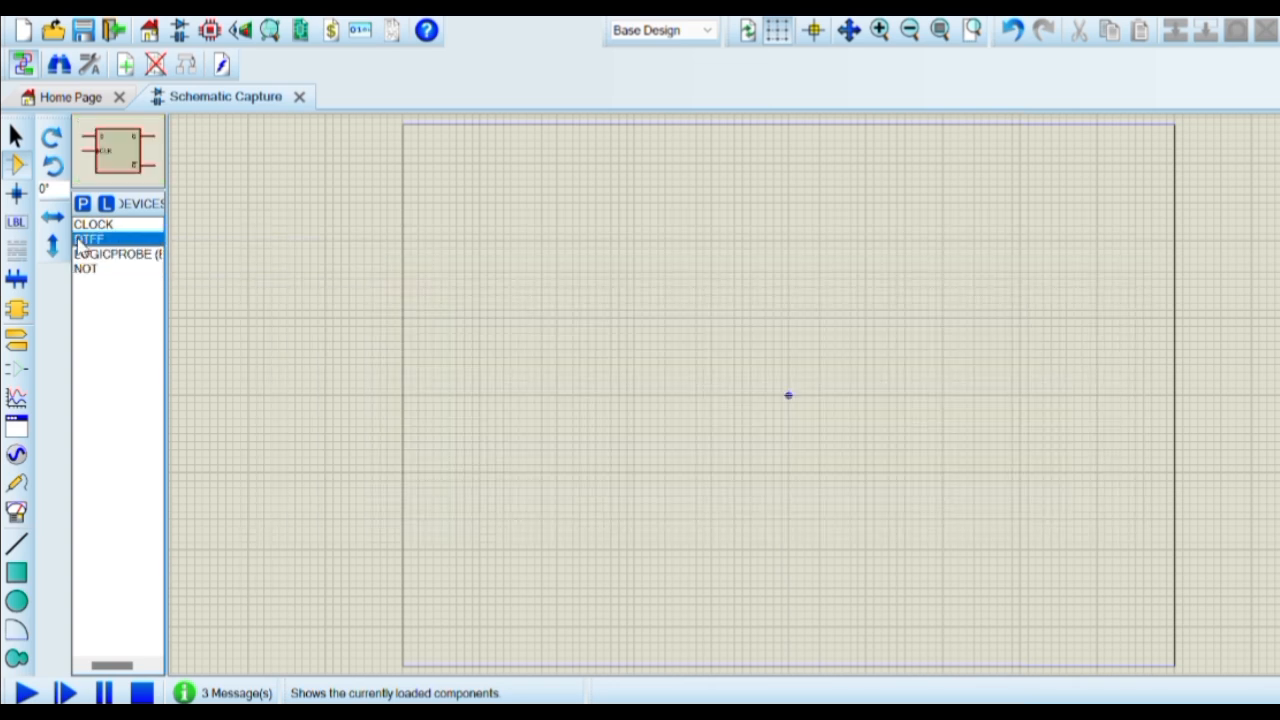
click(823, 374)
click(842, 395)
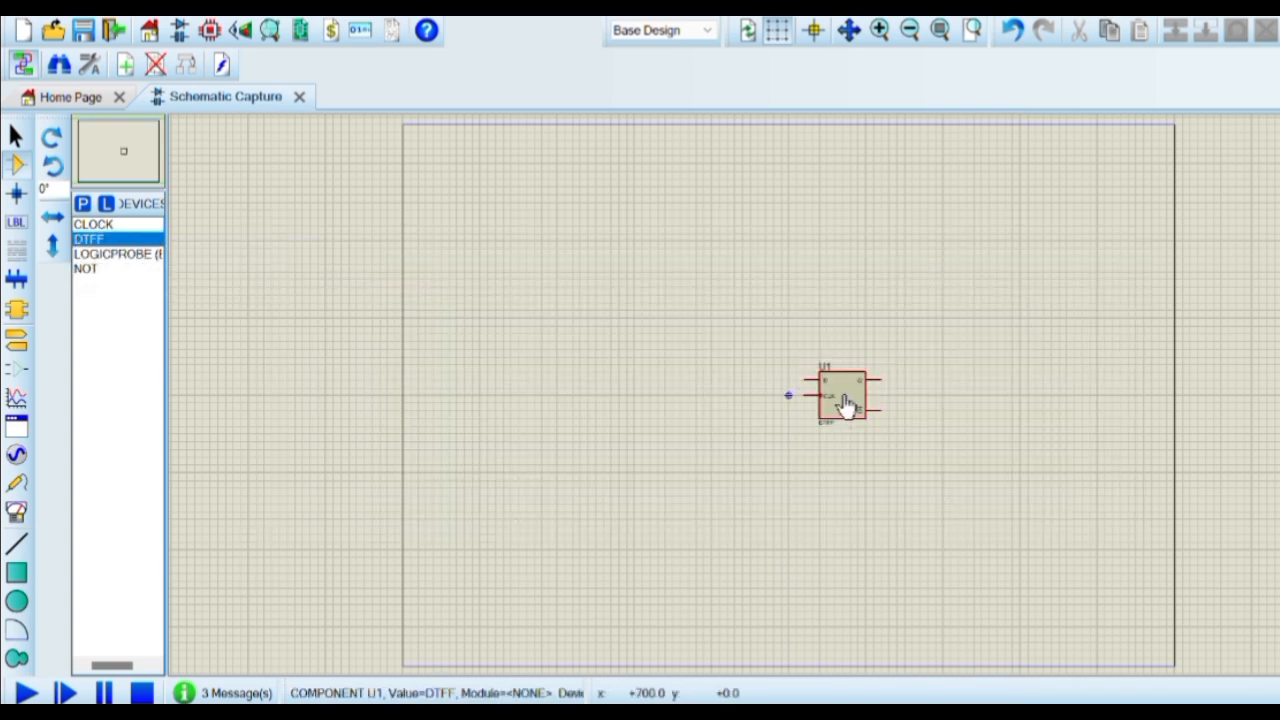
click(92, 225)
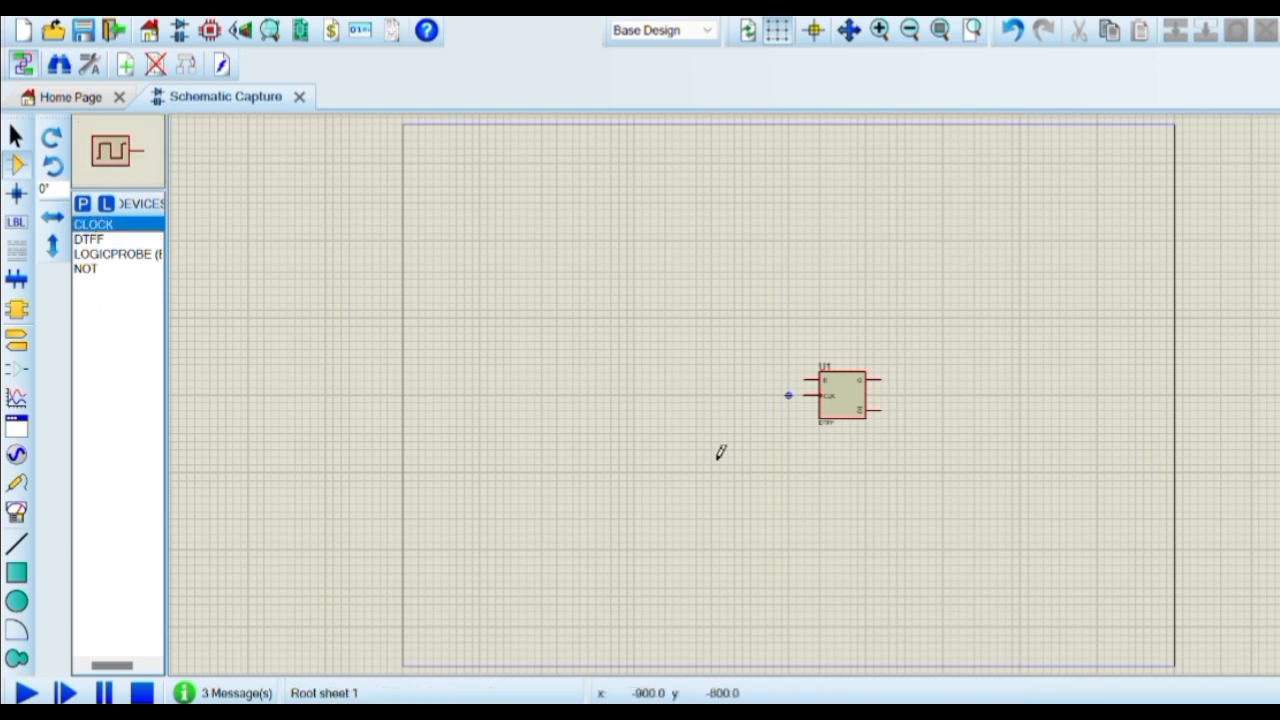
click(748, 460)
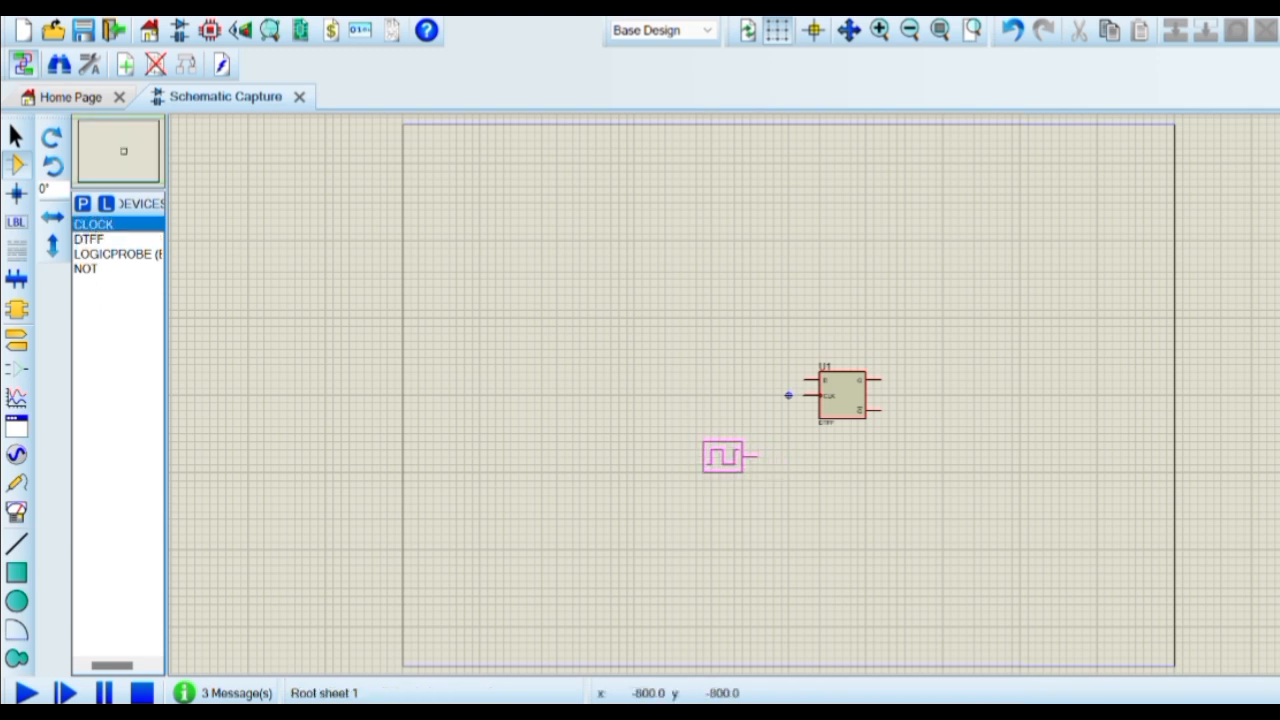
click(729, 456)
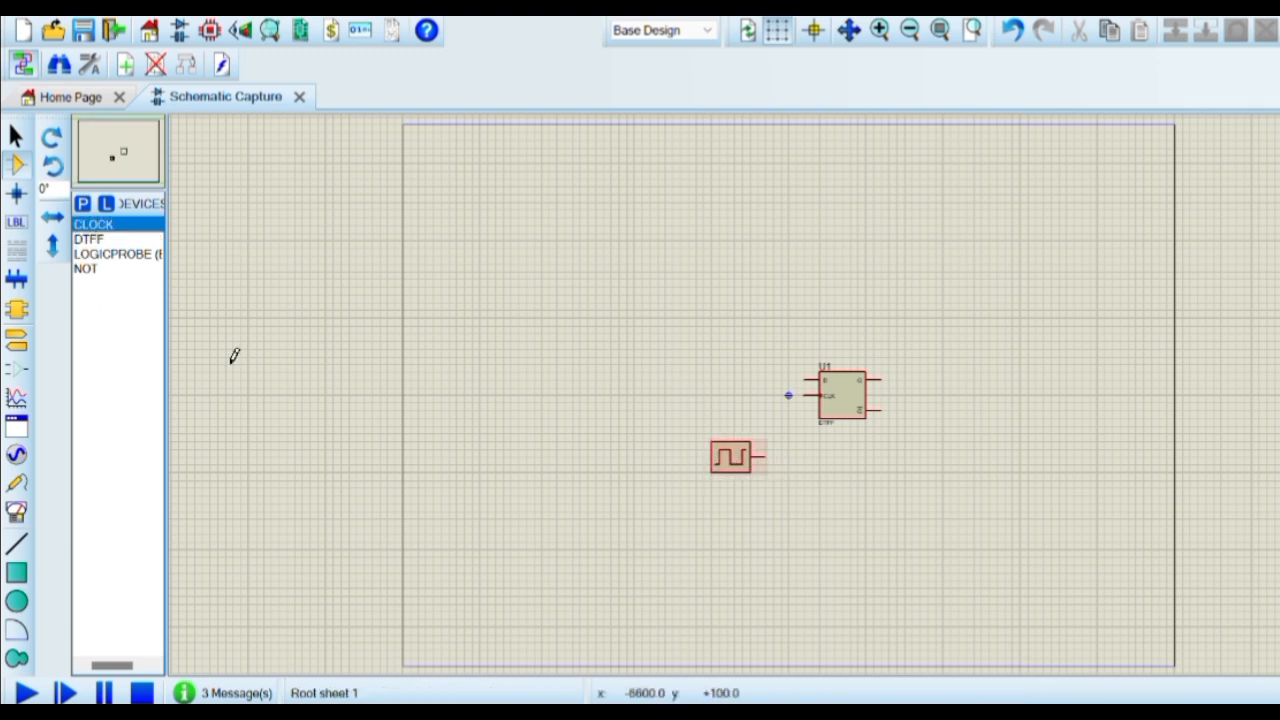
Place two LOGICPROBE (BIG) indicators right of the flip-flop, one level with Q and one level with inverted Q
click(100, 256)
click(983, 371)
click(983, 371)
click(988, 409)
click(988, 409)
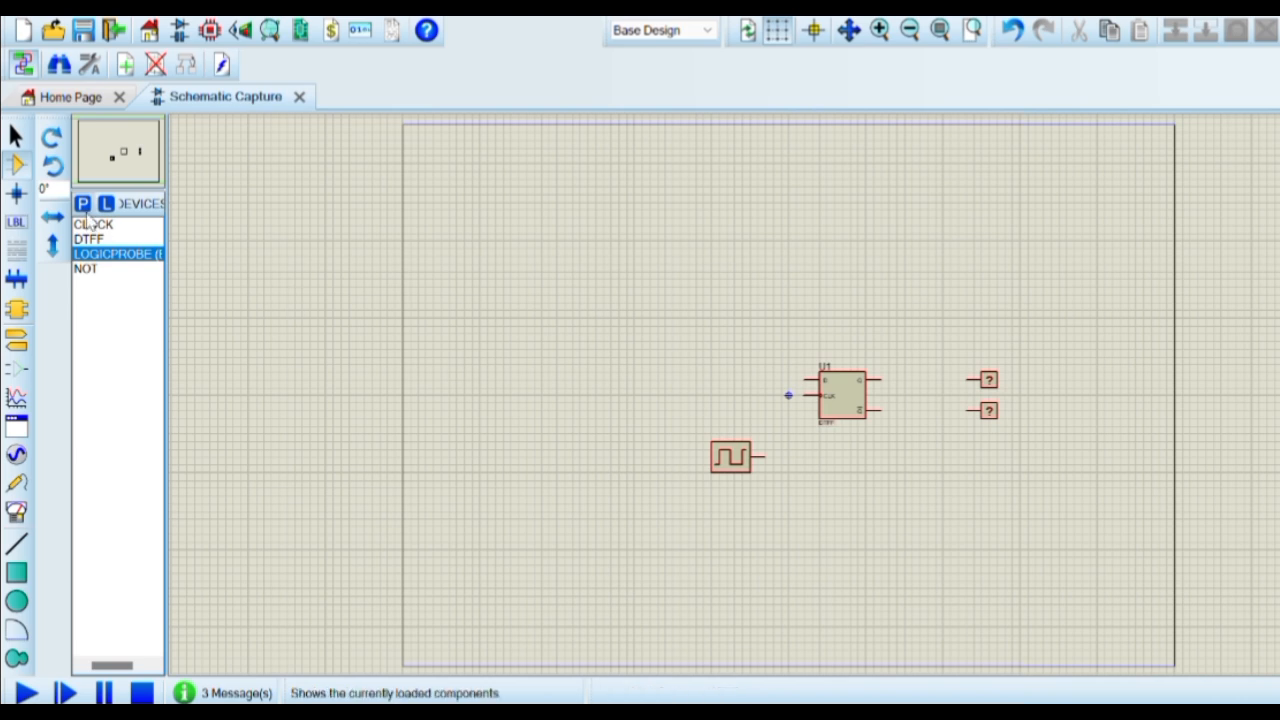
Place a NOT gate left of the flip-flop, above the clock and in line with the D input
click(112, 269)
click(726, 384)
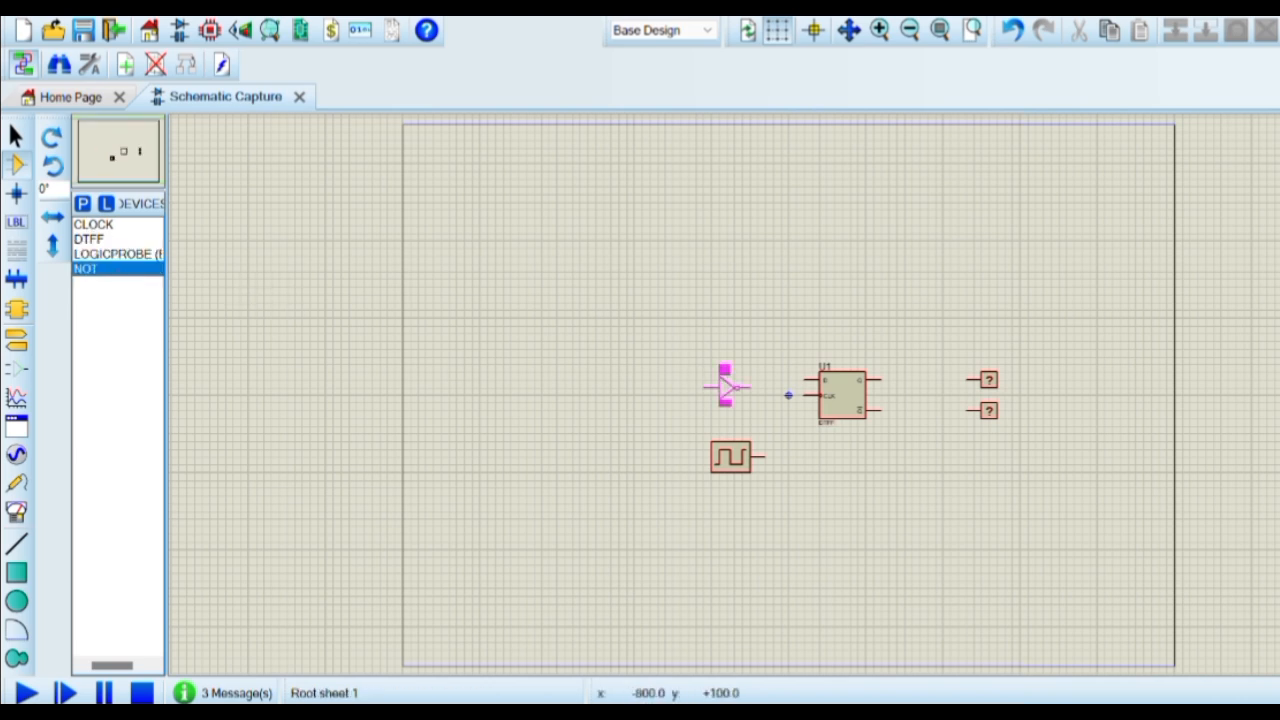
click(726, 376)
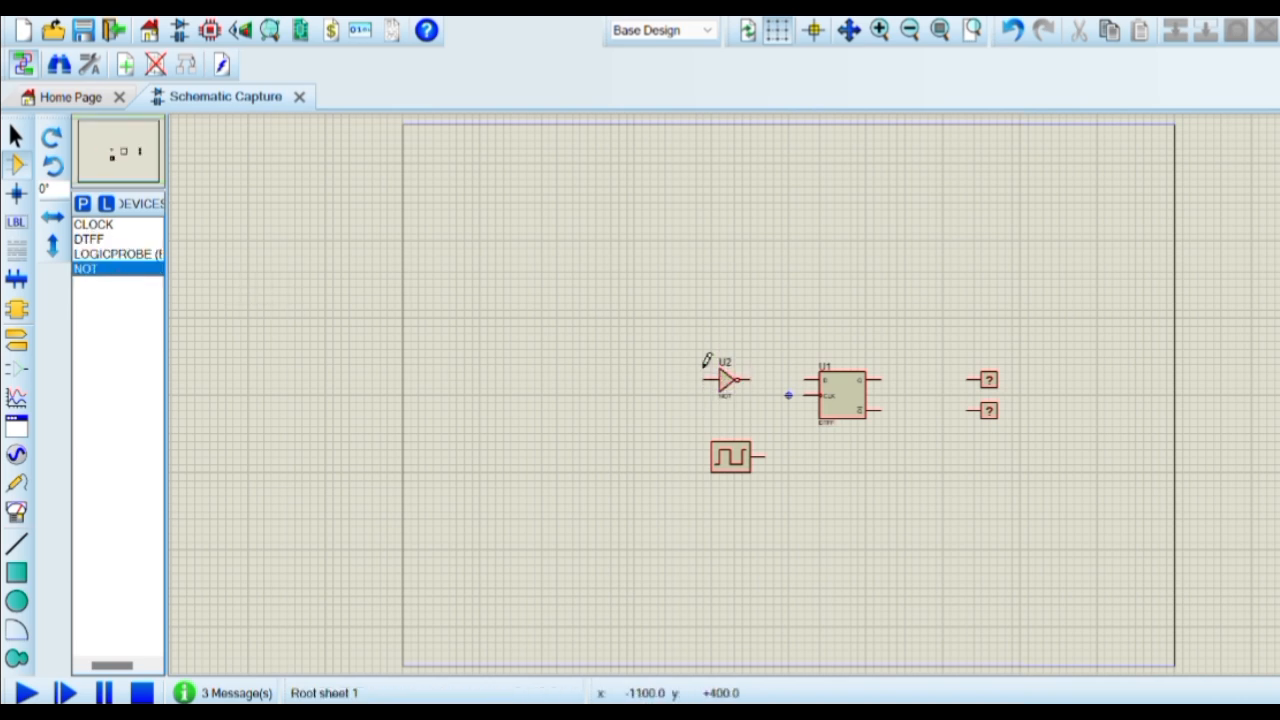
Wire Q to the upper probe, inverted Q to the lower probe, and the clock to the flip-flop's CLK input
click(882, 378)
click(970, 376)
click(880, 406)
click(969, 410)
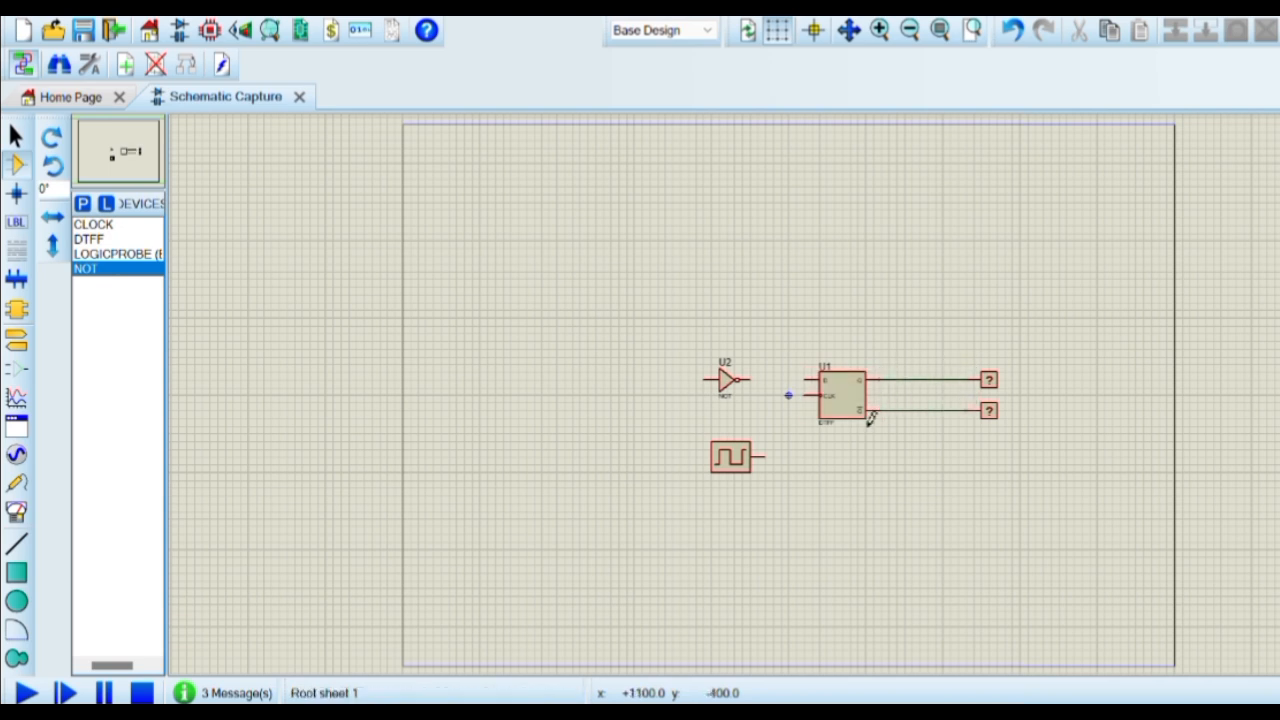
click(804, 394)
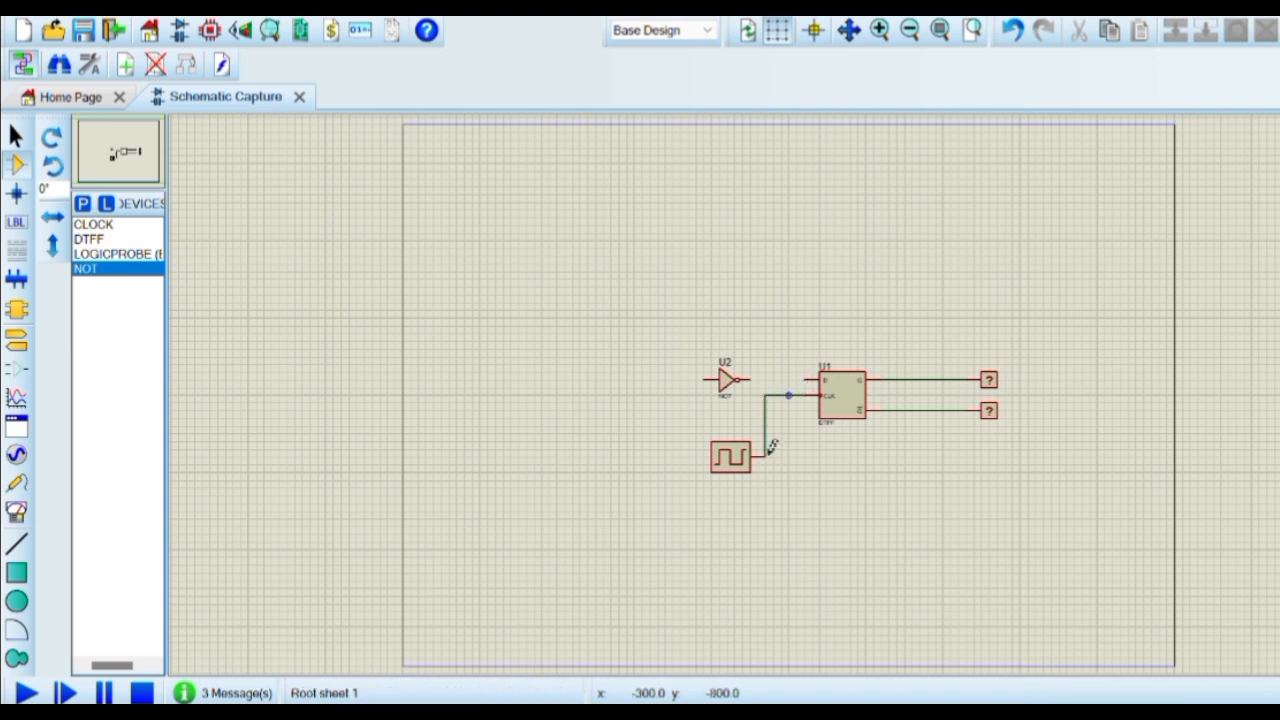
Wire the NOT gate's output to D and feed the Q output line back to the gate's input
click(752, 377)
click(820, 379)
click(704, 376)
click(905, 378)
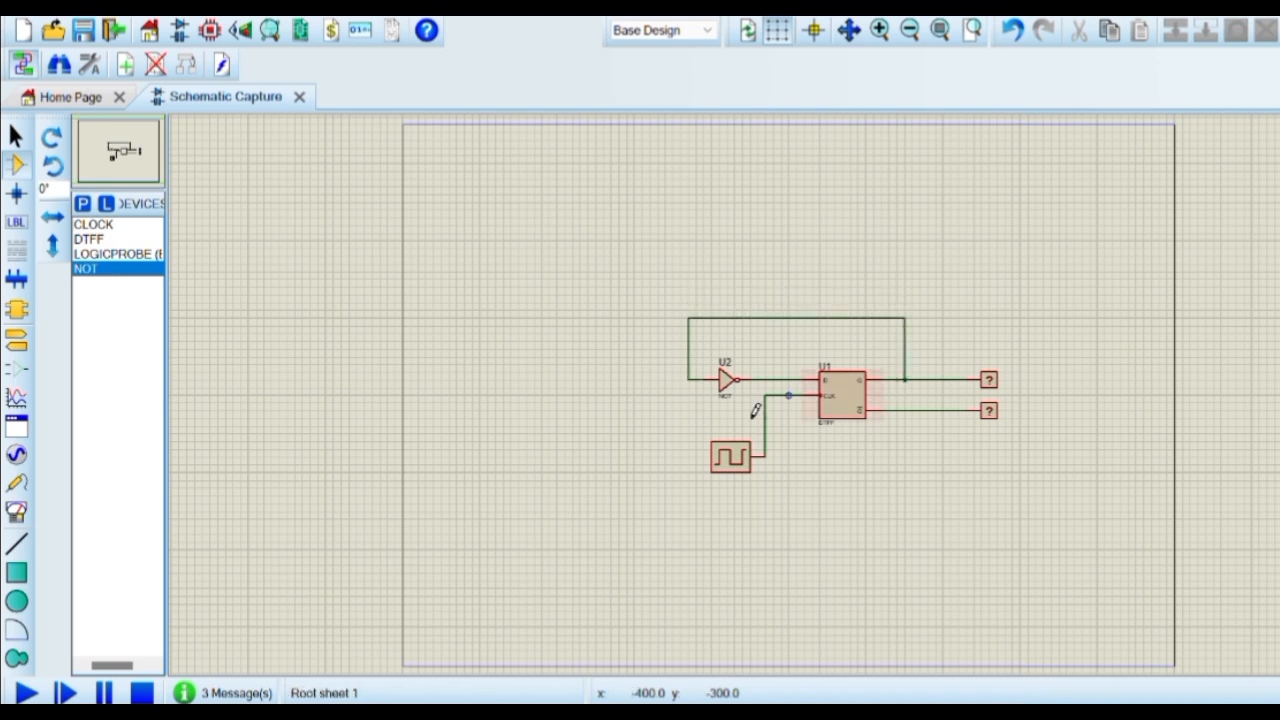
Run the simulation of the D flip-flop circuit with NOT-gate feedback
click(27, 692)
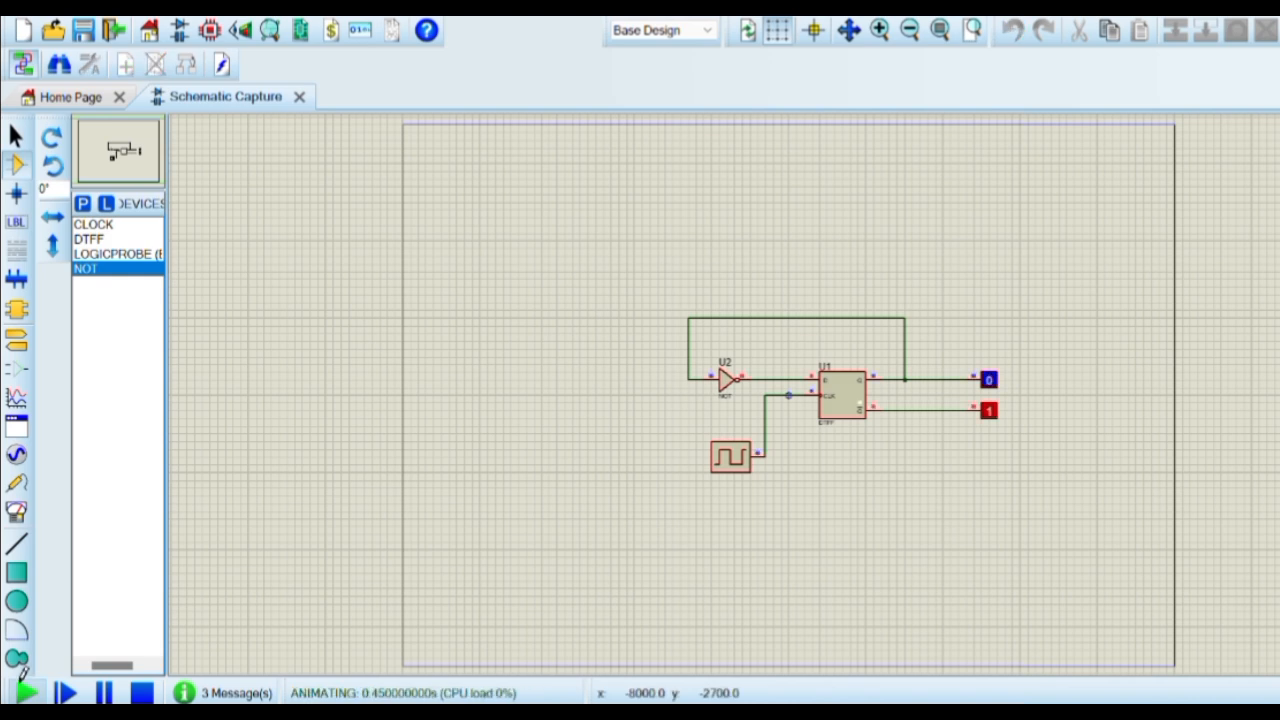